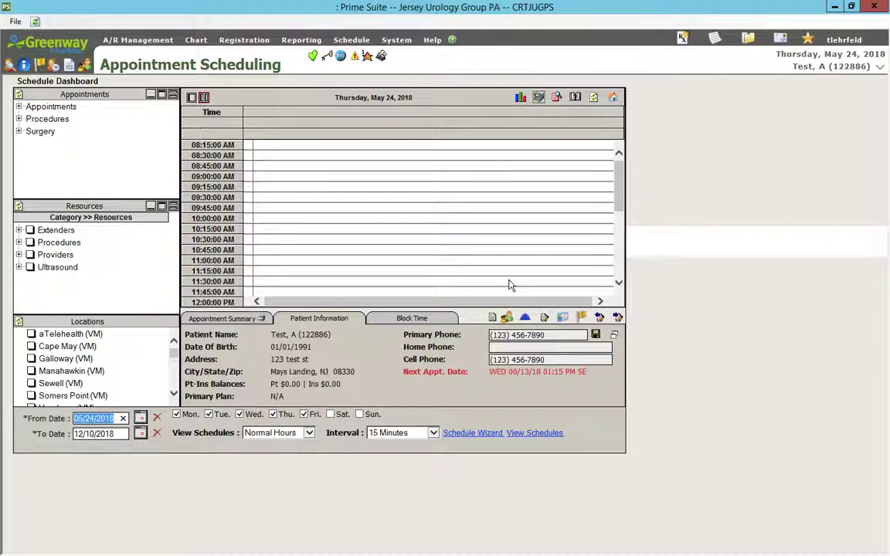
Load the "C4H- New Patient Appointment" template in the Schedule Wizard, view its schedule settings, and close the wizard
{"action": "left_click", "coordinate": [466, 438]}
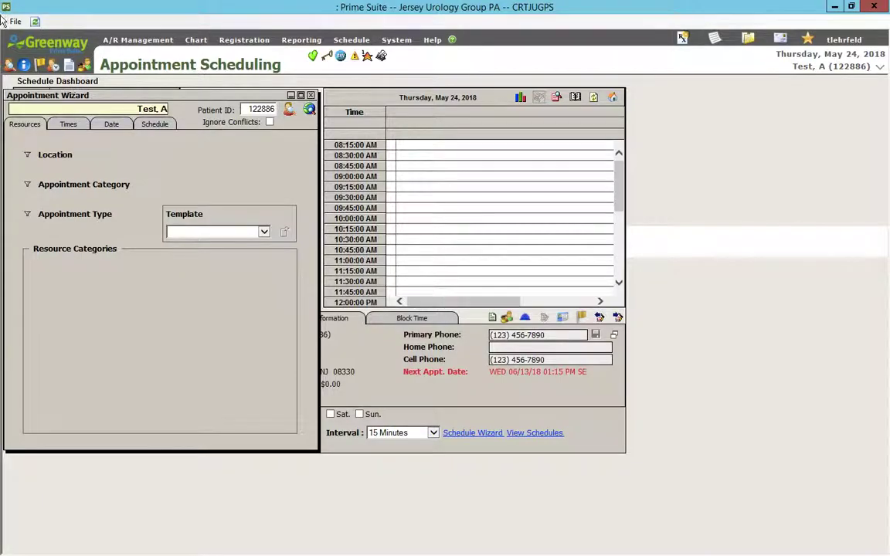
{"action": "left_click", "coordinate": [231, 232]}
{"action": "mouse_move", "coordinate": [377, 262]}
{"action": "left_mouse_down"}
{"action": "mouse_move", "coordinate": [377, 493]}
{"action": "mouse_move", "coordinate": [390, 540]}
{"action": "mouse_move", "coordinate": [359, 218]}
{"action": "mouse_move", "coordinate": [374, 258]}
{"action": "left_mouse_up"}
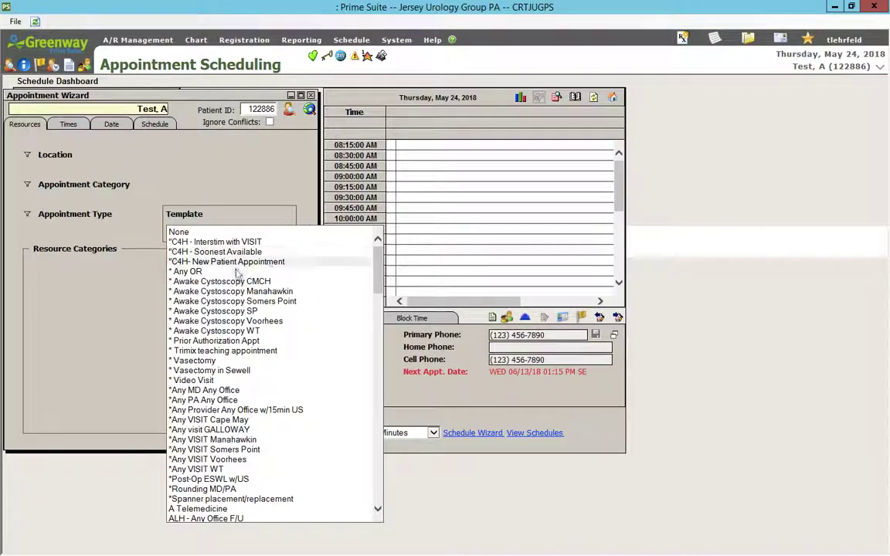
{"action": "left_click", "coordinate": [210, 261]}
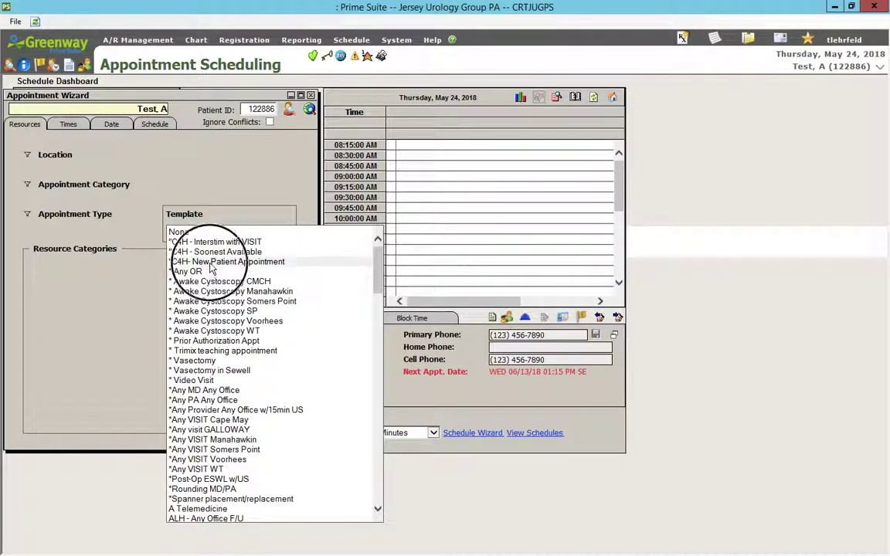
{"action": "left_click", "coordinate": [285, 232]}
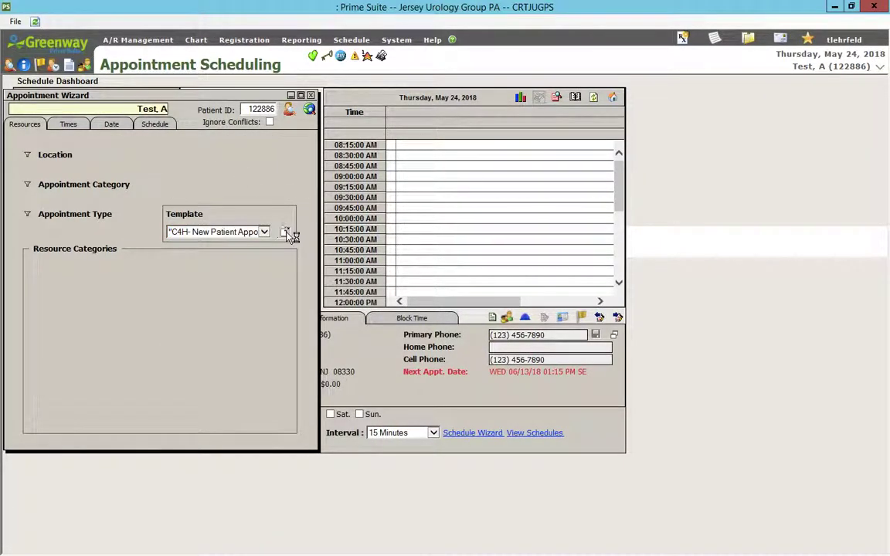
{"action": "left_click", "coordinate": [155, 125]}
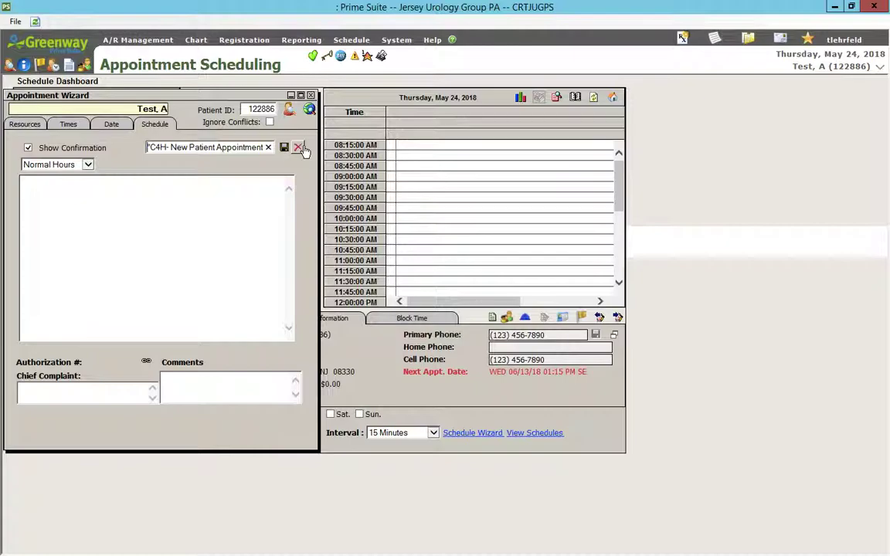
{"action": "left_click", "coordinate": [312, 95]}
Start a new Schedule Wizard setup and set the location to Galloway
{"action": "left_click", "coordinate": [467, 486]}
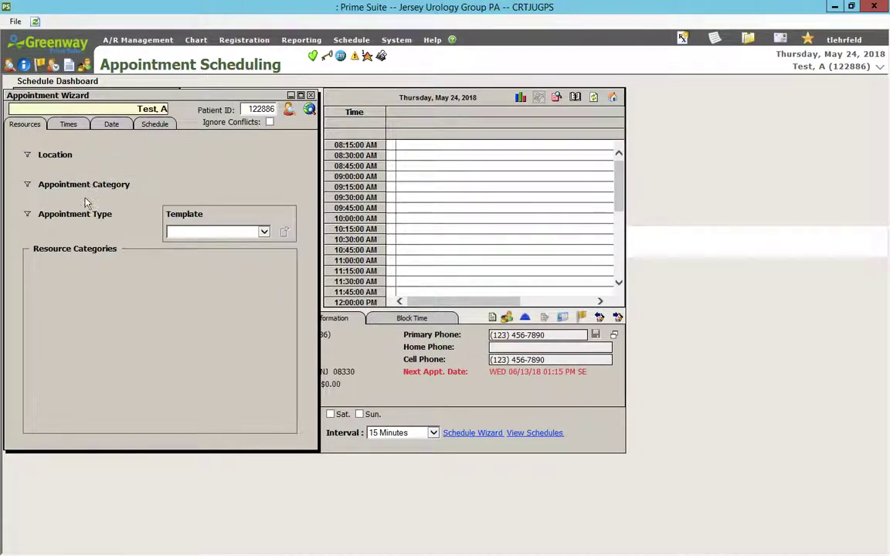
{"action": "left_click", "coordinate": [68, 157]}
{"action": "mouse_move", "coordinate": [227, 112]}
{"action": "left_mouse_down"}
{"action": "mouse_move", "coordinate": [227, 155]}
{"action": "mouse_move", "coordinate": [228, 105]}
{"action": "mouse_move", "coordinate": [225, 118]}
{"action": "left_mouse_up"}
{"action": "left_click", "coordinate": [224, 96]}
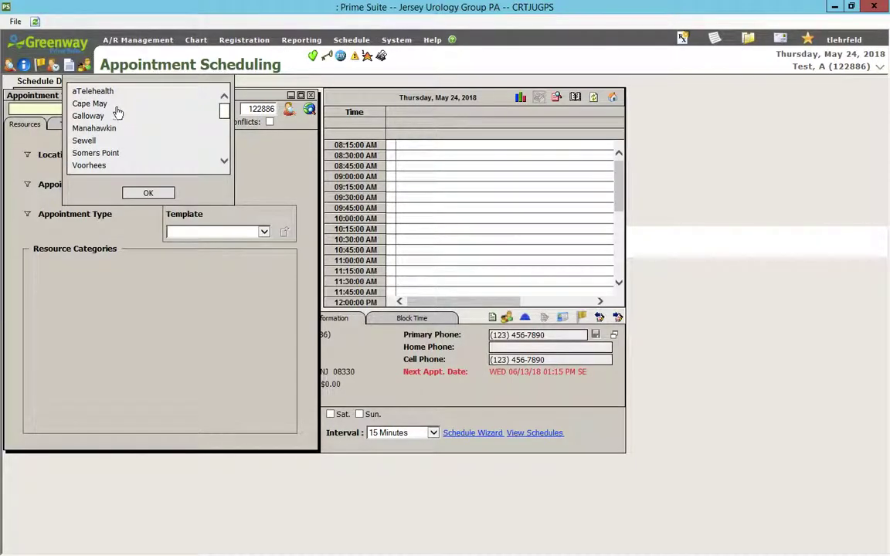
{"action": "left_click", "coordinate": [97, 116]}
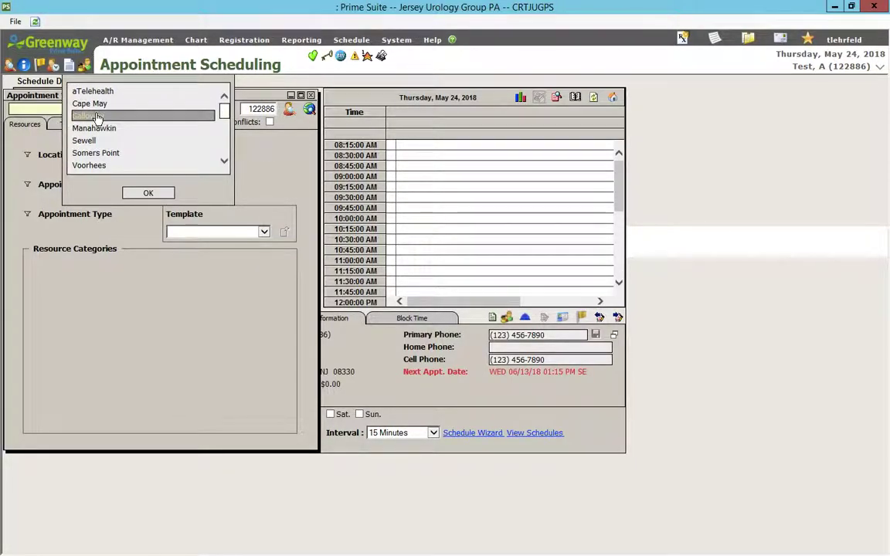
{"action": "left_click", "coordinate": [145, 193]}
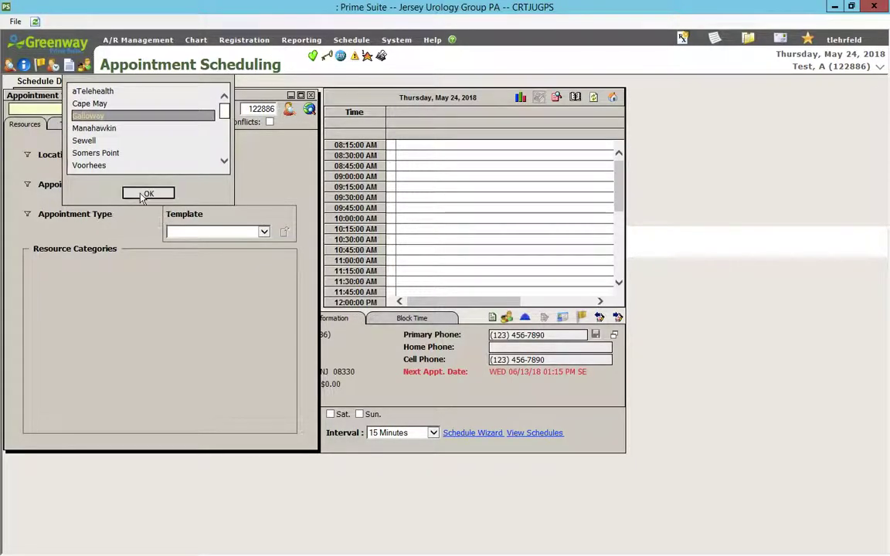
Set the appointment category to Appointments and the appointment type to Established
{"action": "left_click", "coordinate": [52, 188]}
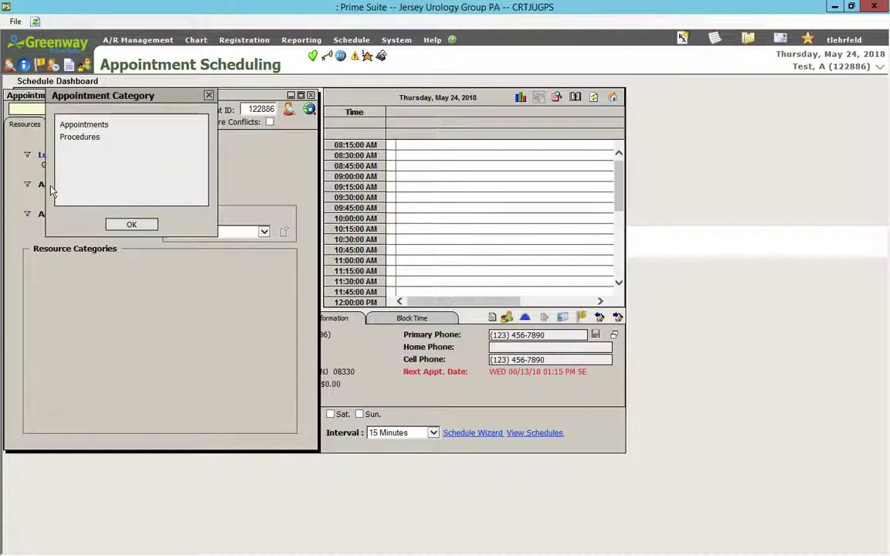
{"action": "left_click", "coordinate": [87, 125]}
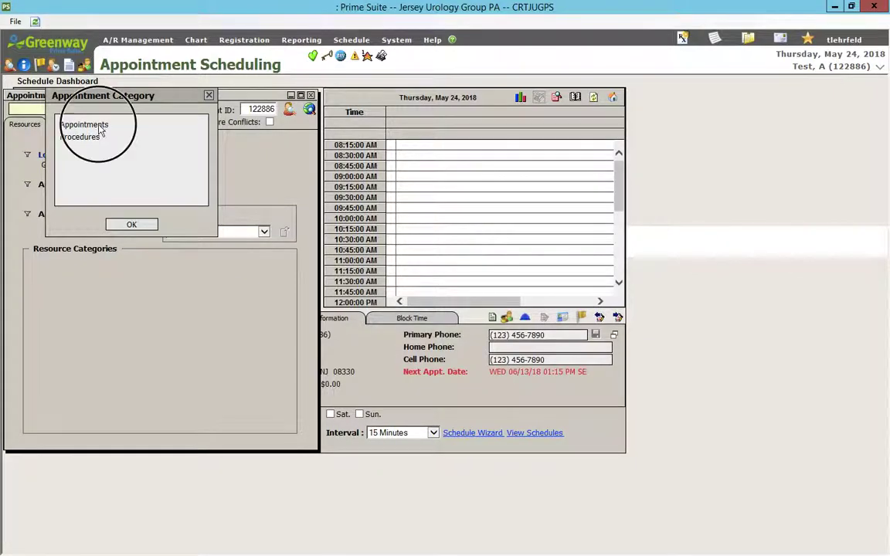
{"action": "left_click", "coordinate": [133, 224]}
{"action": "left_click", "coordinate": [82, 215]}
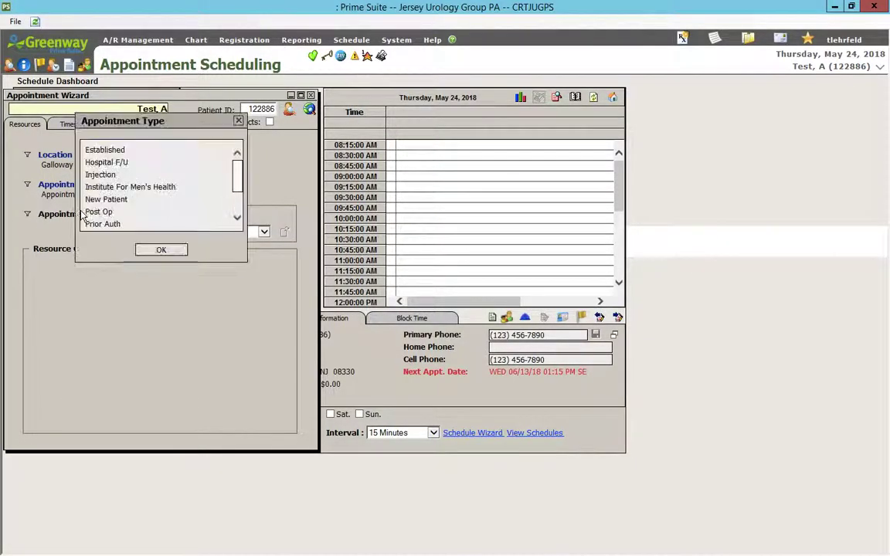
{"action": "left_click_drag", "start_coordinate": [240, 178], "coordinate": [220, 158]}
{"action": "left_click", "coordinate": [112, 150]}
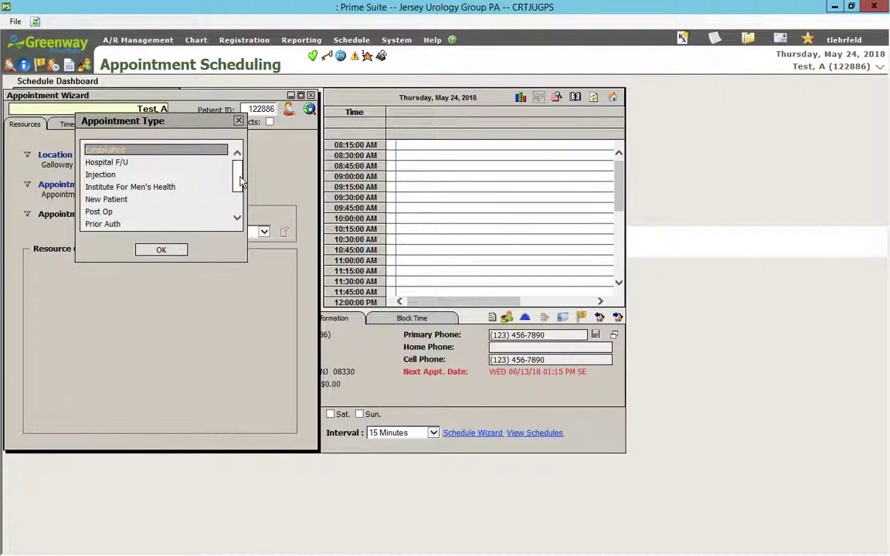
{"action": "left_click", "coordinate": [161, 251]}
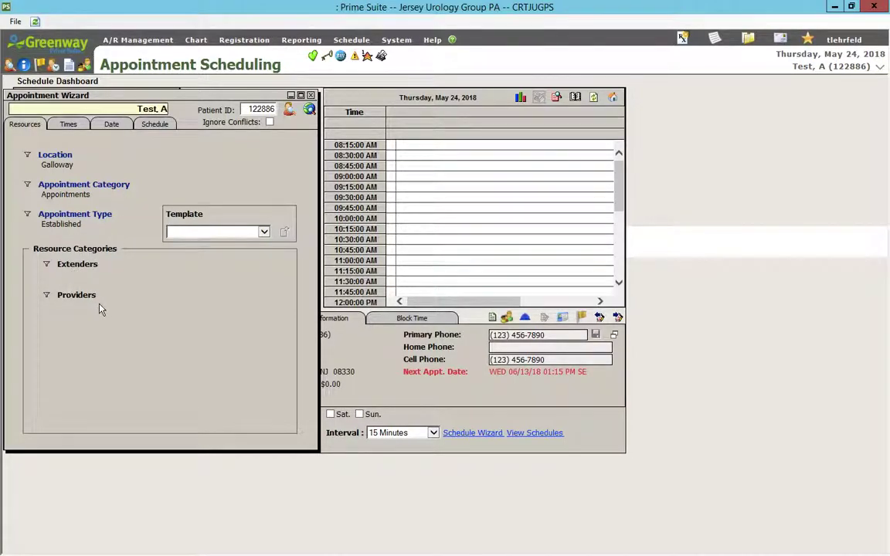
Leave Extenders unassigned and set Providers to match any of the second and third providers in the resource list
{"action": "left_click", "coordinate": [77, 264]}
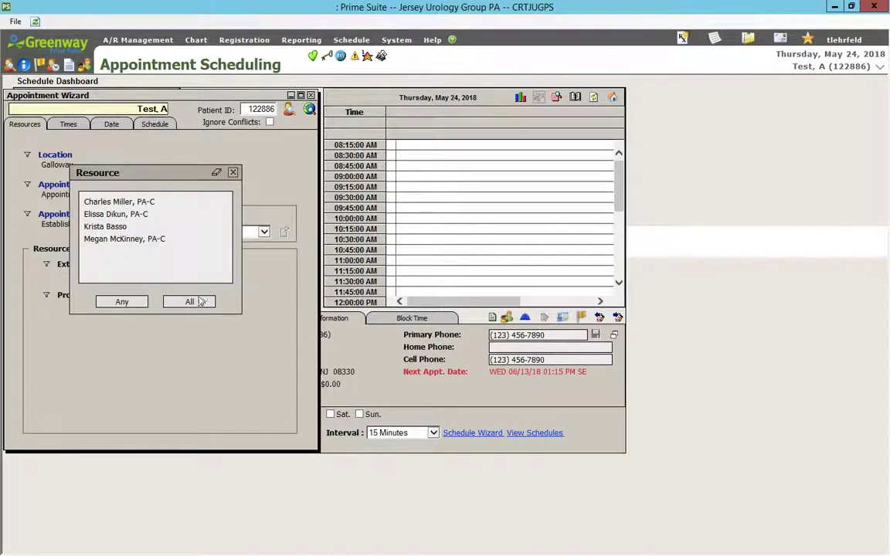
{"action": "left_click", "coordinate": [233, 171]}
{"action": "left_click", "coordinate": [76, 298]}
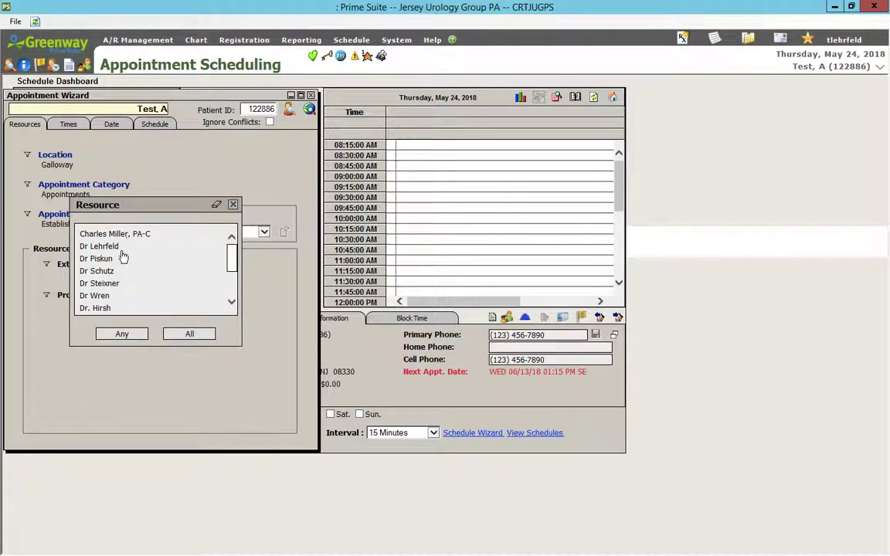
{"action": "left_click_drag", "start_coordinate": [105, 260], "coordinate": [98, 251]}
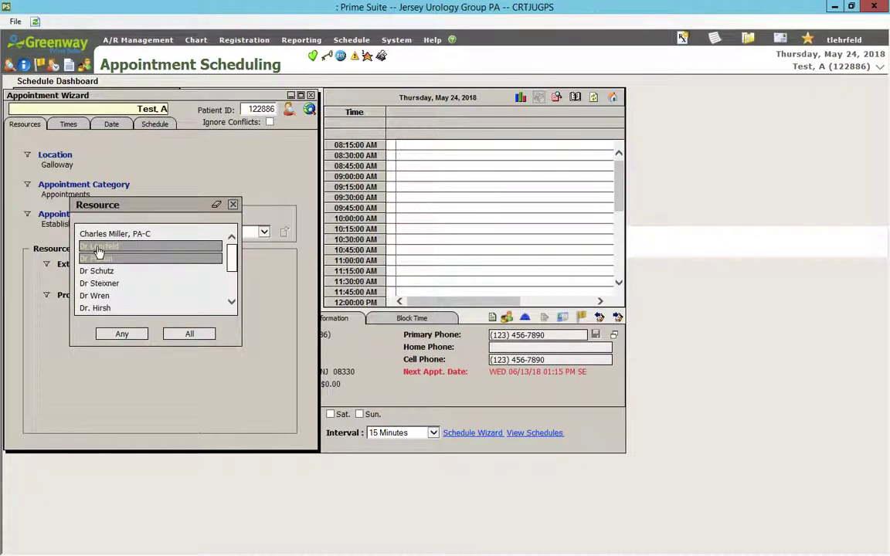
{"action": "left_click", "coordinate": [118, 334]}
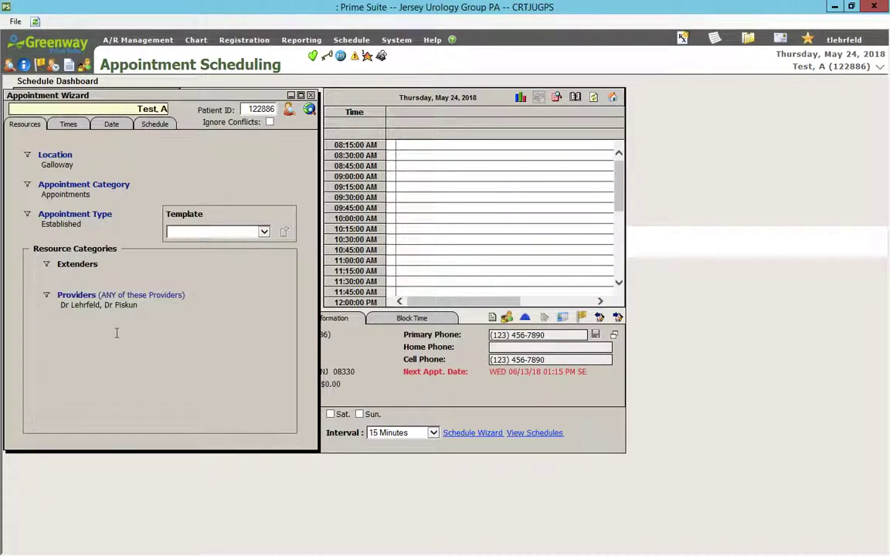
Review the default times and dates, save the setup as a template named "***TEST MAP or TJL", and close the wizard
{"action": "left_click", "coordinate": [68, 126]}
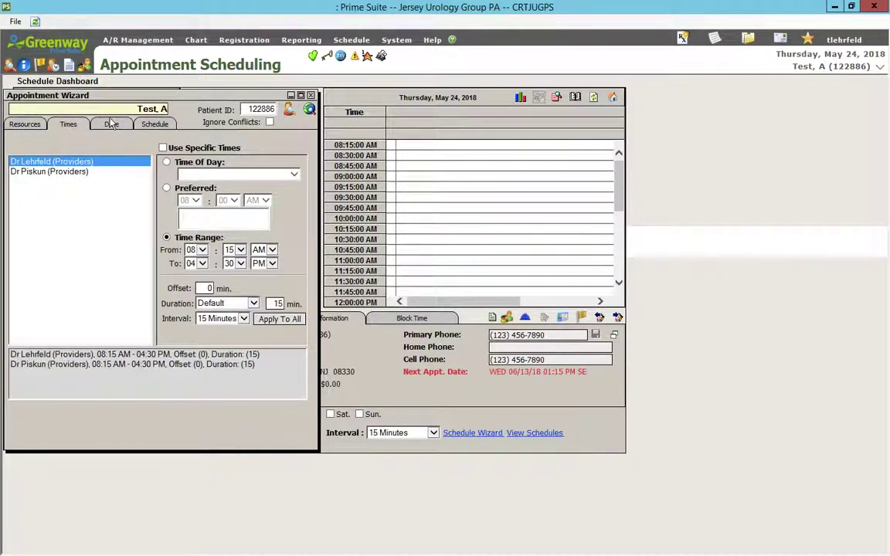
{"action": "left_click", "coordinate": [112, 124]}
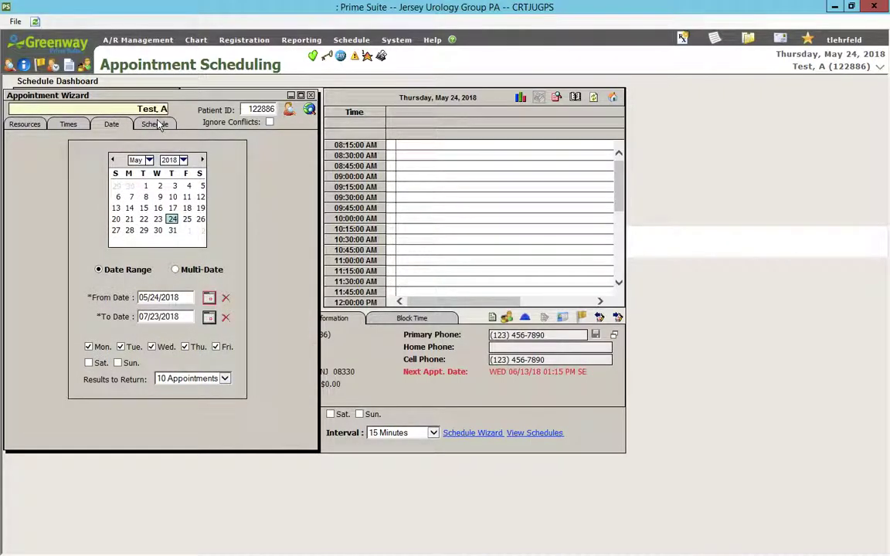
{"action": "left_click", "coordinate": [155, 124]}
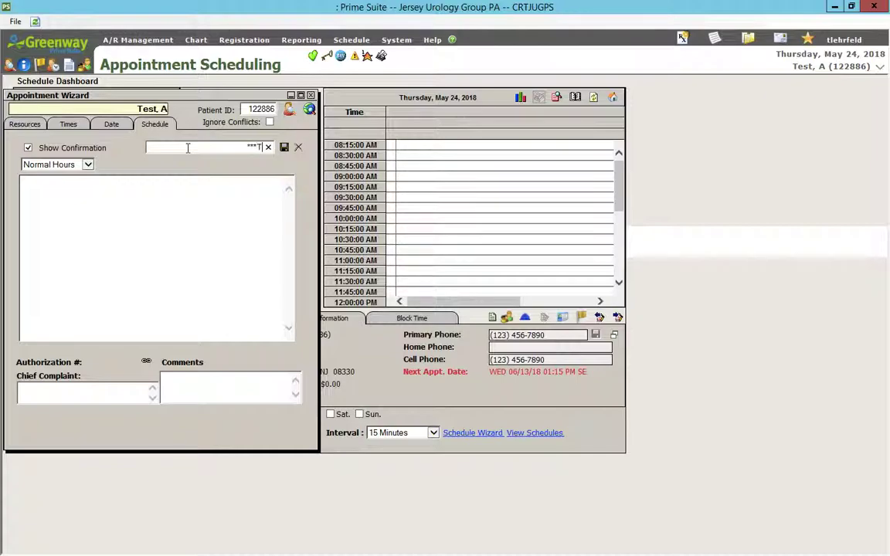
{"action": "type", "text": "MAP or TJL"}
{"action": "left_click", "coordinate": [285, 148]}
{"action": "key", "text": "Return"}
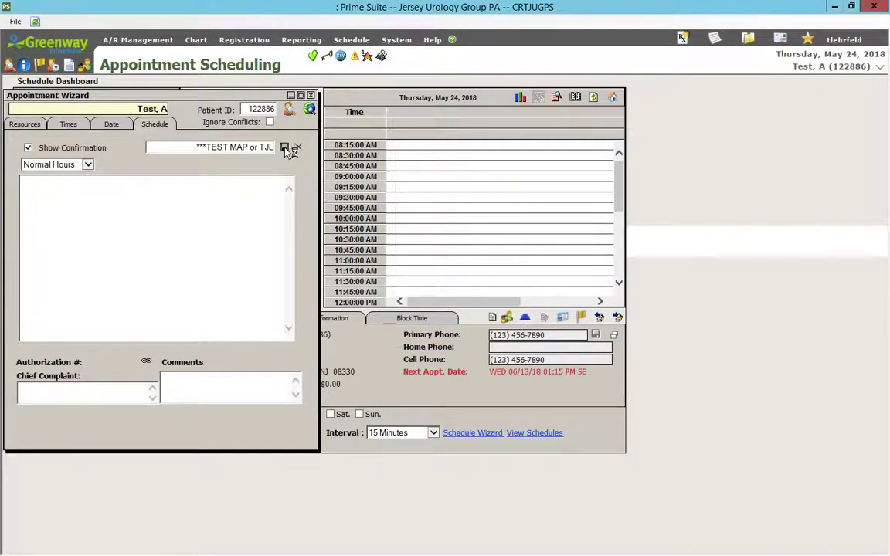
{"action": "left_click", "coordinate": [310, 95]}
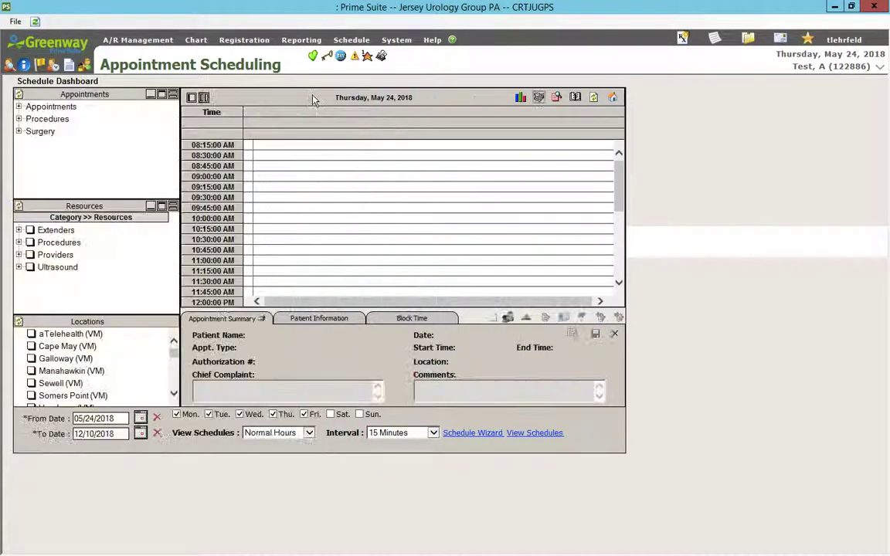
Load the "***TEST MAP or TJL" template in a new Schedule Wizard and search for available appointments
{"action": "left_click", "coordinate": [473, 434]}
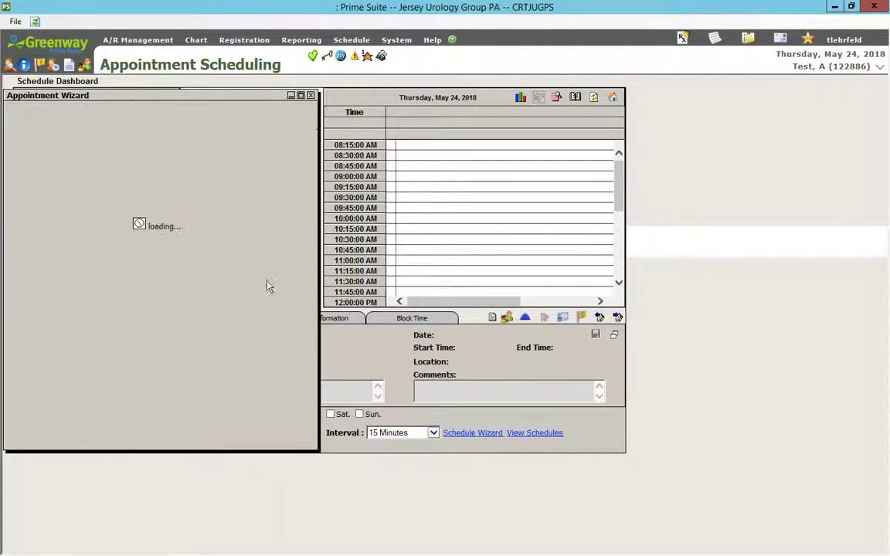
{"action": "left_click", "coordinate": [217, 232]}
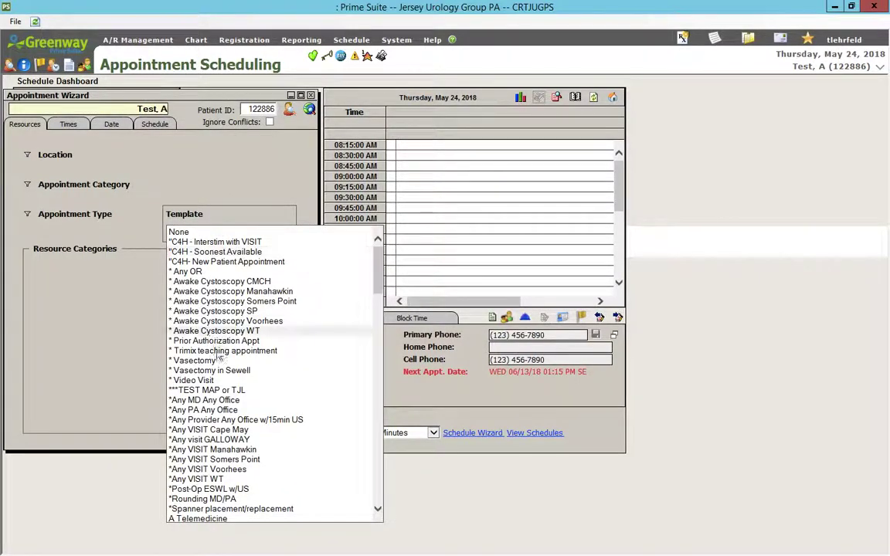
{"action": "left_click", "coordinate": [195, 389]}
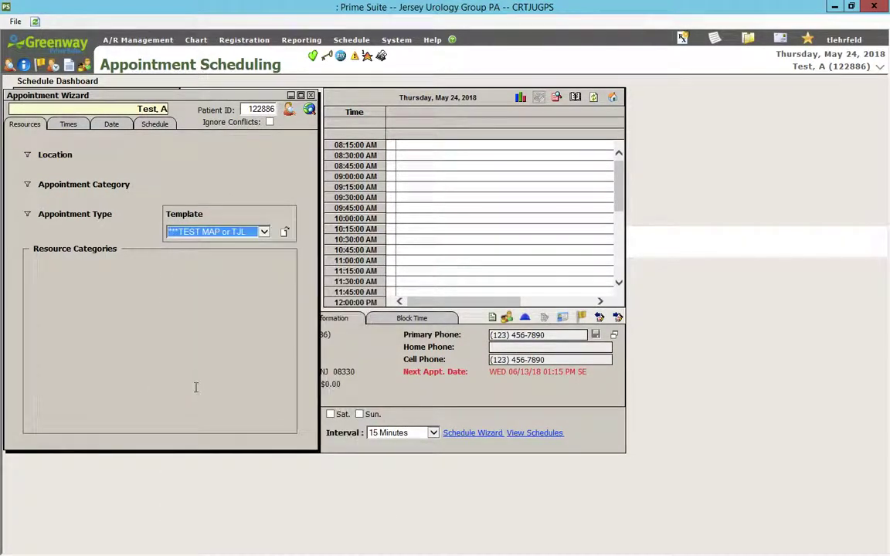
{"action": "left_click", "coordinate": [285, 231]}
{"action": "left_click", "coordinate": [309, 111]}
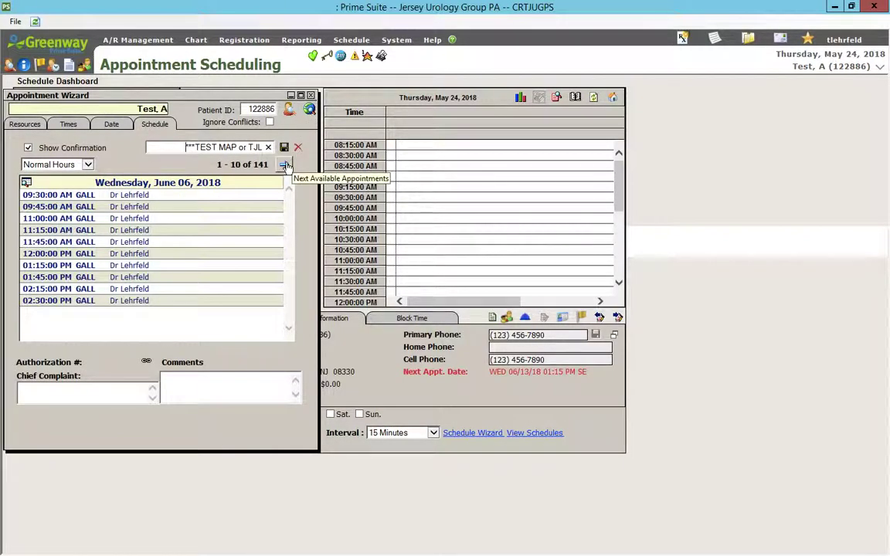
Look through the next two pages of available appointments and close the wizard
{"action": "left_click", "coordinate": [285, 166]}
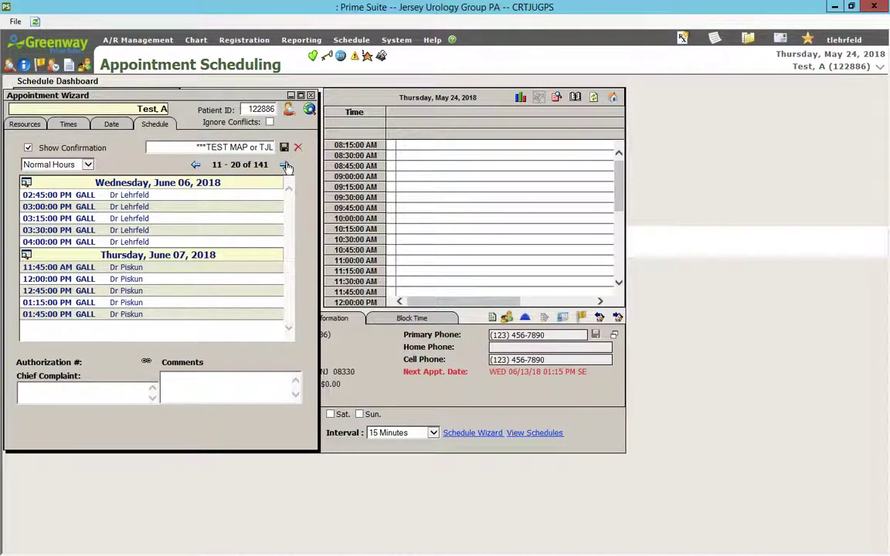
{"action": "left_click", "coordinate": [285, 165]}
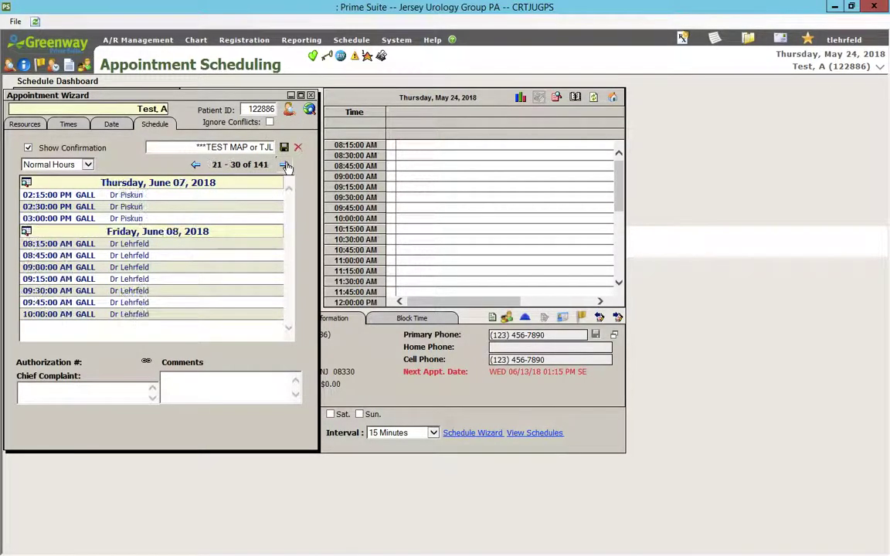
{"action": "left_click", "coordinate": [311, 96]}
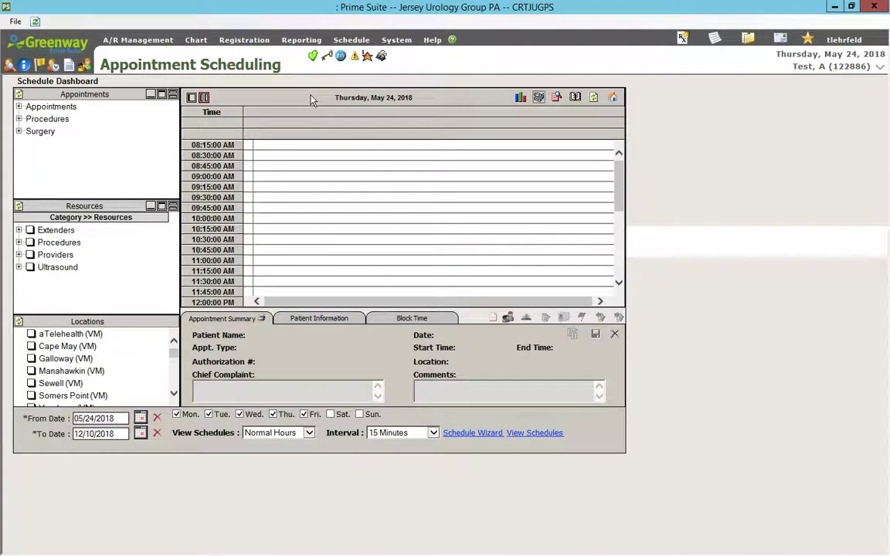
Start a new Schedule Wizard and set its locations to Manahawkin, Sewell and Somers Point
{"action": "left_click", "coordinate": [483, 434]}
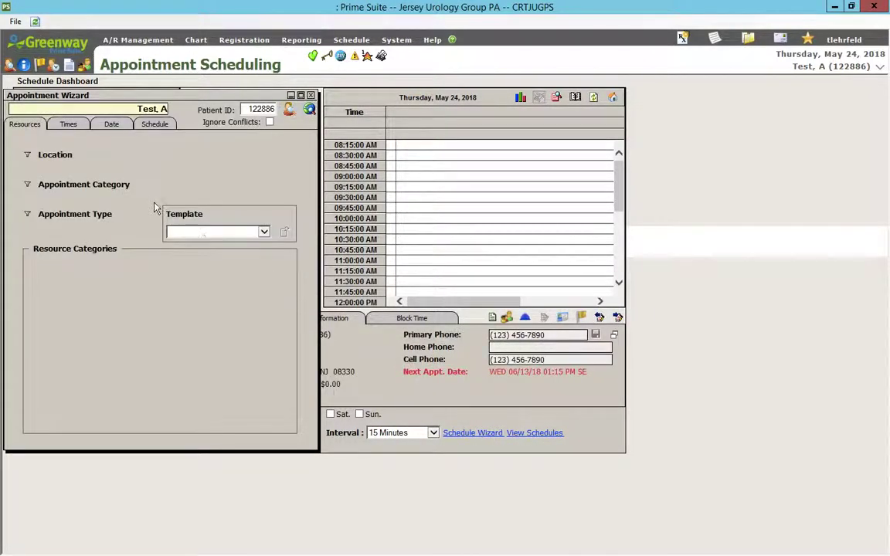
{"action": "left_click", "coordinate": [40, 147]}
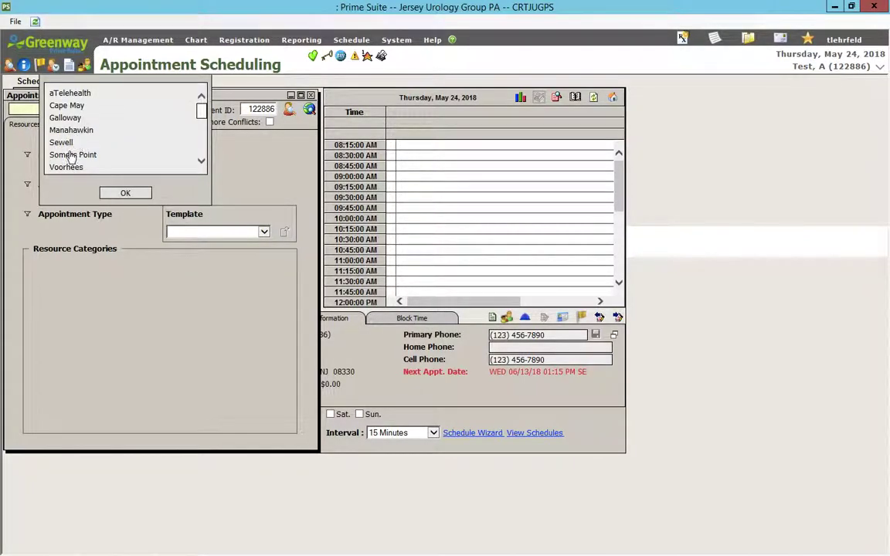
{"action": "left_click", "coordinate": [71, 156]}
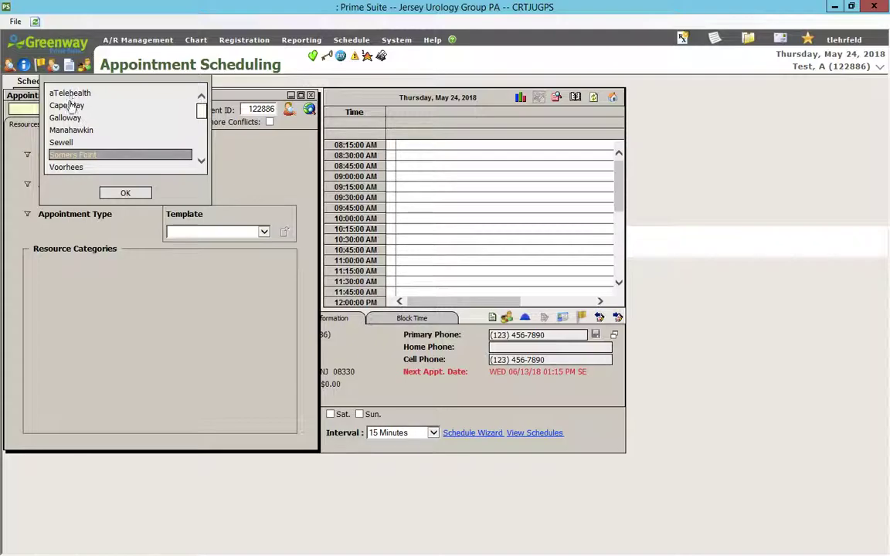
{"action": "left_click", "coordinate": [77, 143], "text": "ctrl"}
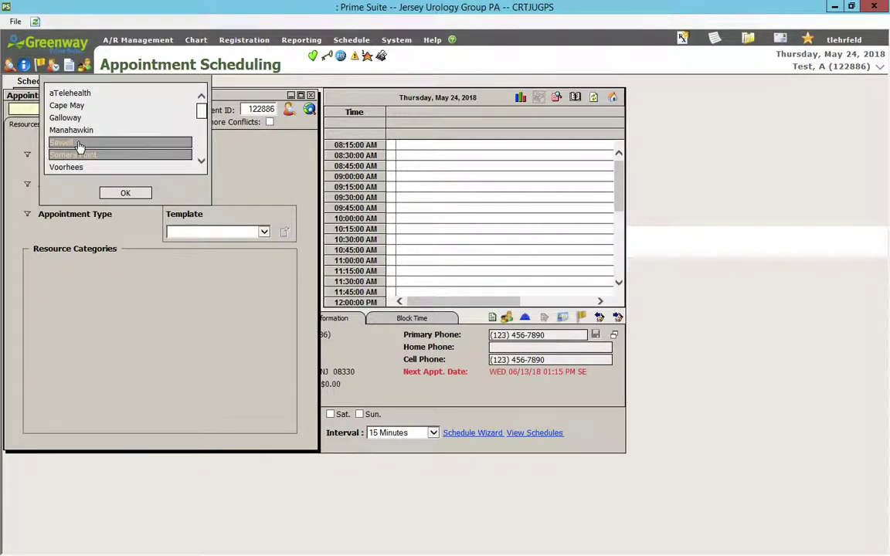
{"action": "left_click", "coordinate": [81, 129], "text": "ctrl"}
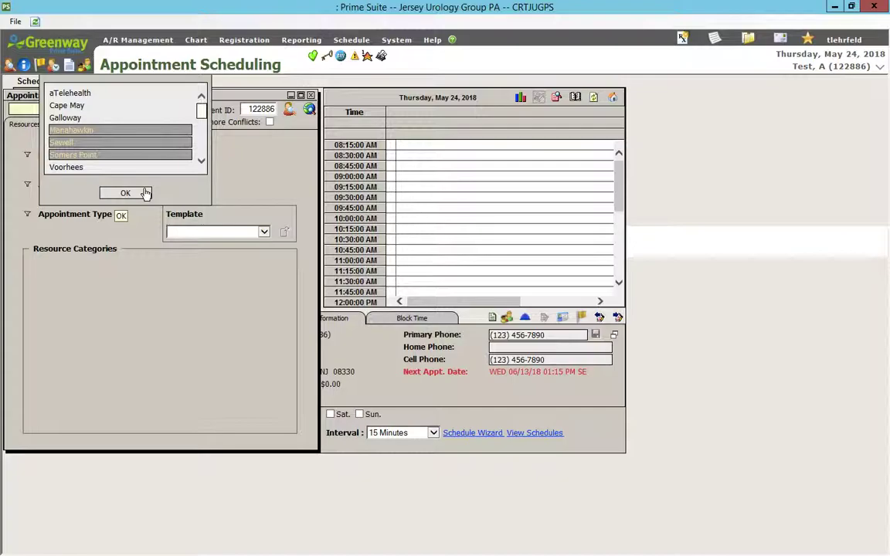
{"action": "left_click", "coordinate": [138, 193]}
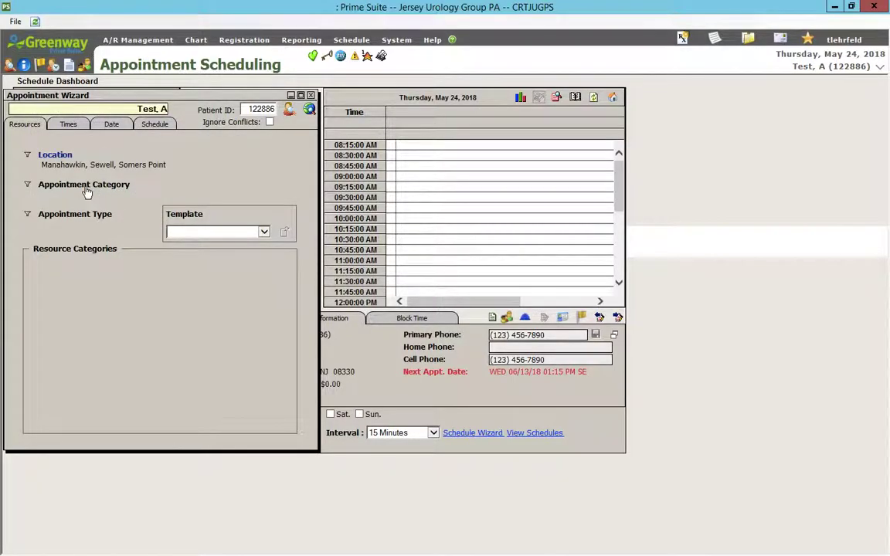
Set the appointment category to Procedures and the appointment type to Combo Ultrasound- F/U
{"action": "left_click", "coordinate": [86, 186]}
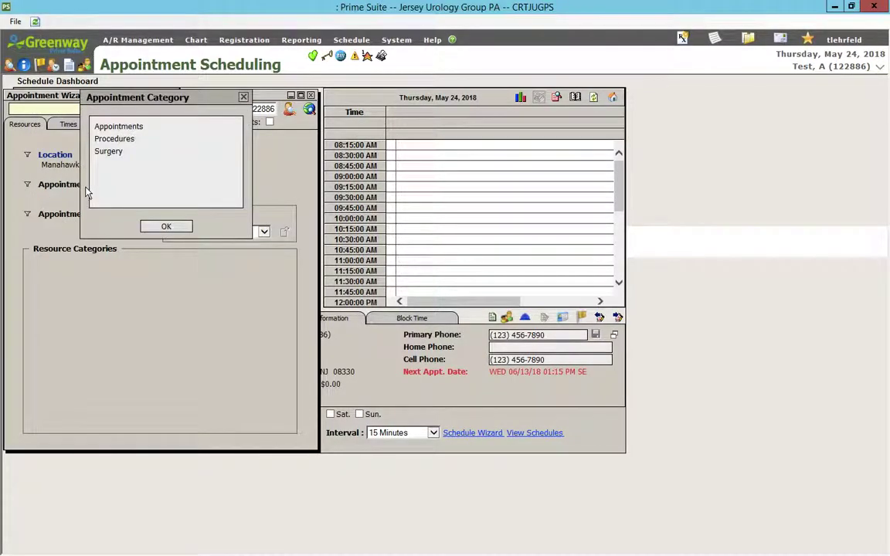
{"action": "left_click", "coordinate": [116, 139]}
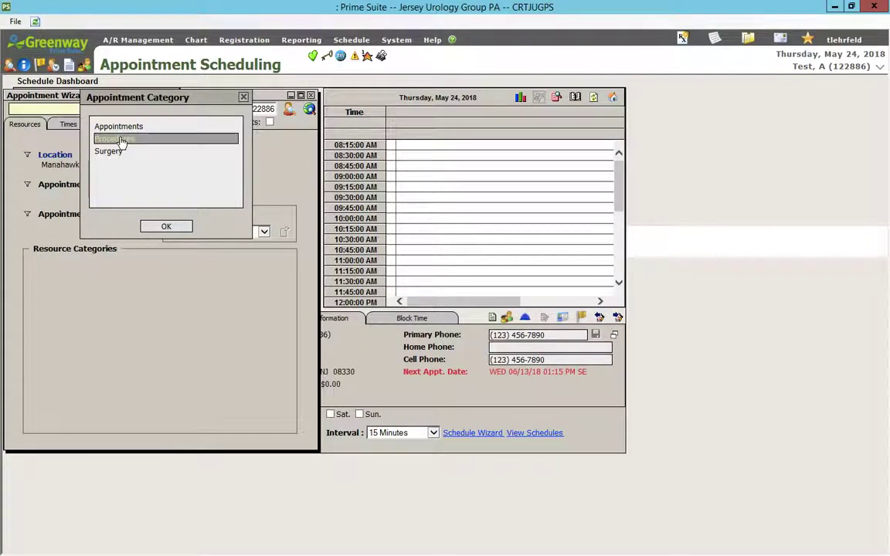
{"action": "left_click", "coordinate": [159, 229]}
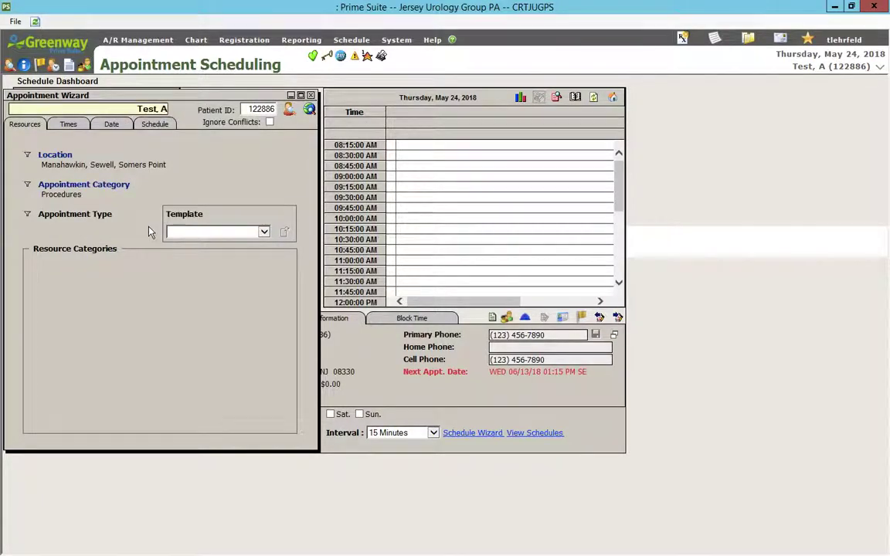
{"action": "left_click", "coordinate": [70, 215]}
{"action": "mouse_move", "coordinate": [228, 166]}
{"action": "left_mouse_down"}
{"action": "mouse_move", "coordinate": [234, 200]}
{"action": "mouse_move", "coordinate": [229, 151]}
{"action": "left_mouse_up"}
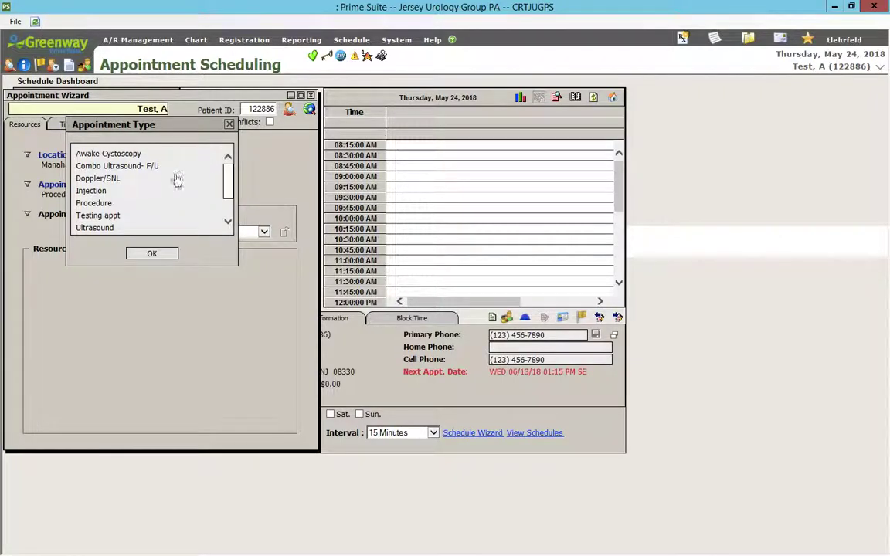
{"action": "left_click", "coordinate": [131, 167]}
{"action": "left_click", "coordinate": [150, 253]}
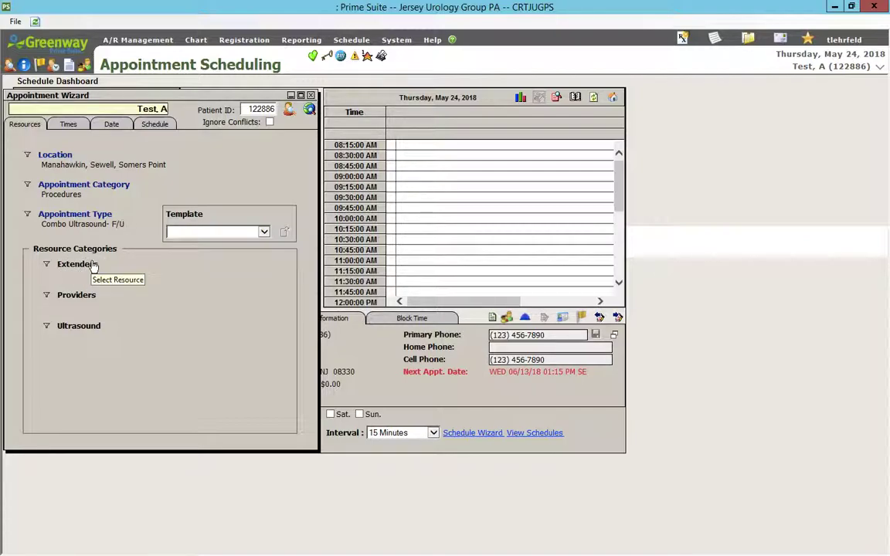
Set Providers to match any of the second, third and fourth providers in the resource list
{"action": "left_click", "coordinate": [73, 297]}
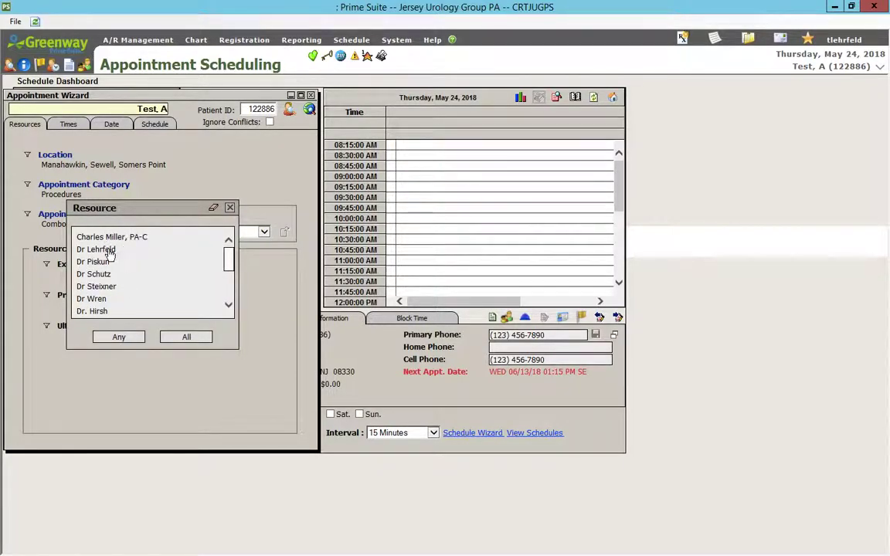
{"action": "left_click_drag", "start_coordinate": [102, 250], "coordinate": [221, 302]}
{"action": "left_click", "coordinate": [226, 305]}
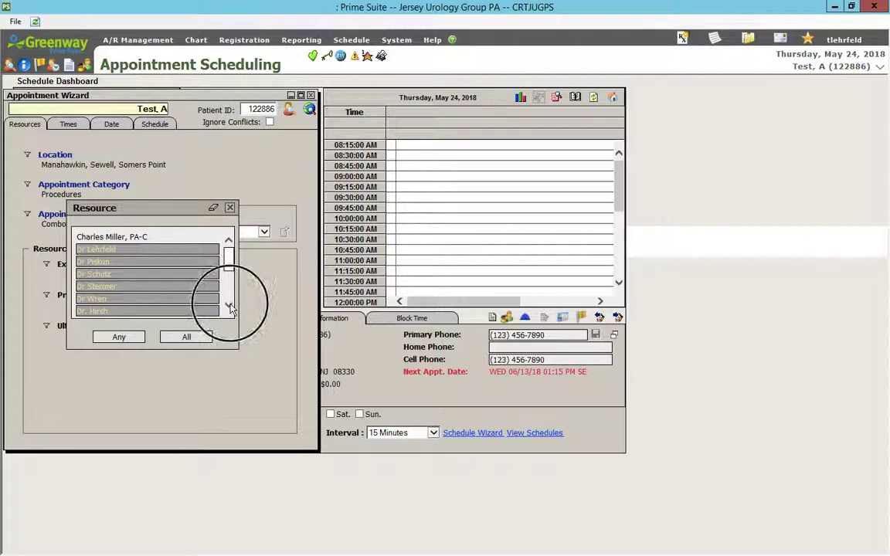
{"action": "scroll", "coordinate": [179, 307], "scroll_direction": "down", "scroll_amount": 1}
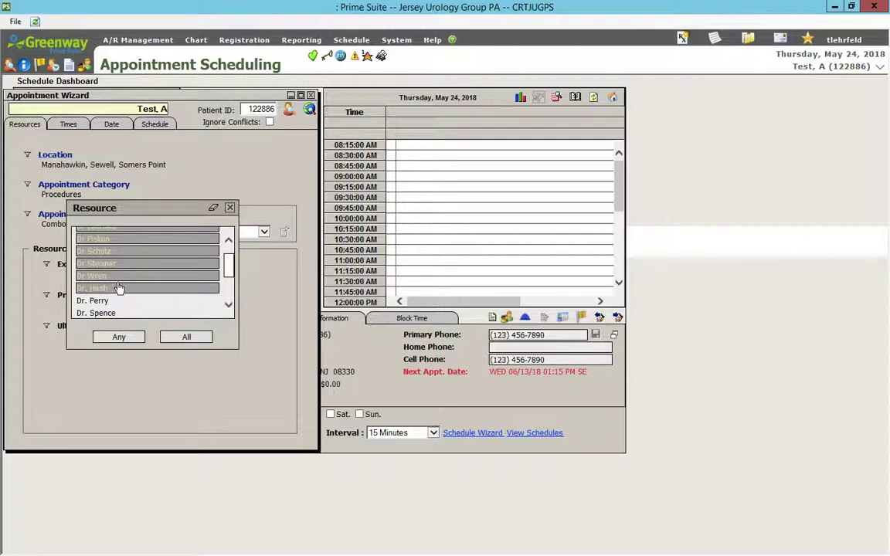
{"action": "scroll", "coordinate": [202, 222], "scroll_direction": "up", "scroll_amount": 2}
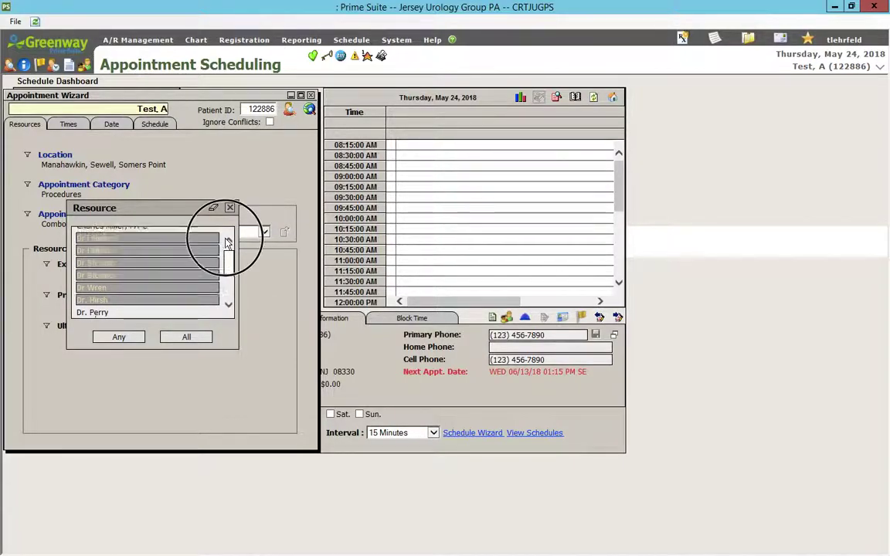
{"action": "left_click", "coordinate": [105, 311], "text": "ctrl"}
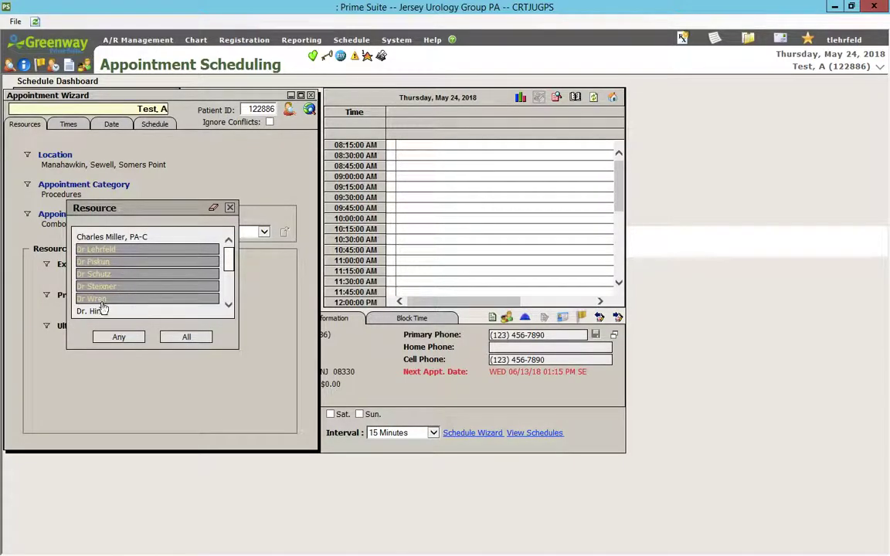
{"action": "left_click", "coordinate": [104, 299], "text": "ctrl"}
{"action": "left_click", "coordinate": [118, 289], "text": "ctrl"}
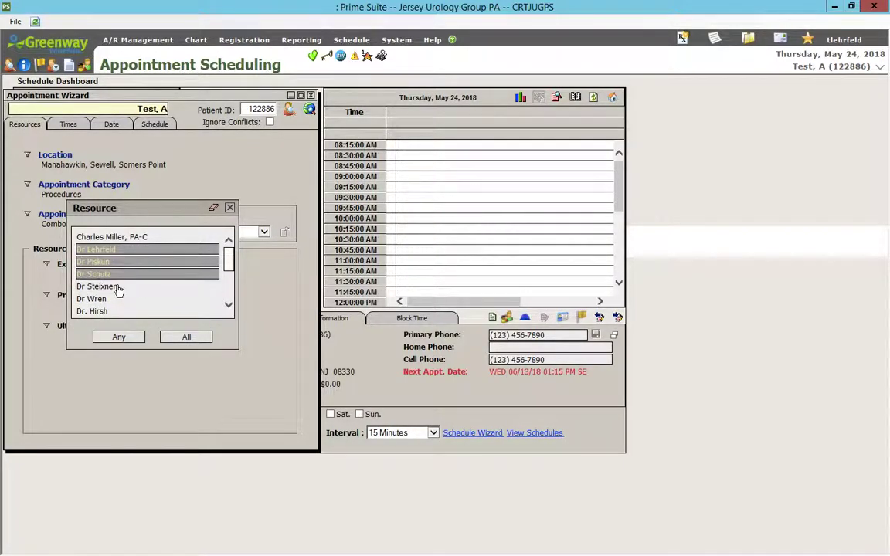
{"action": "left_click", "coordinate": [117, 340]}
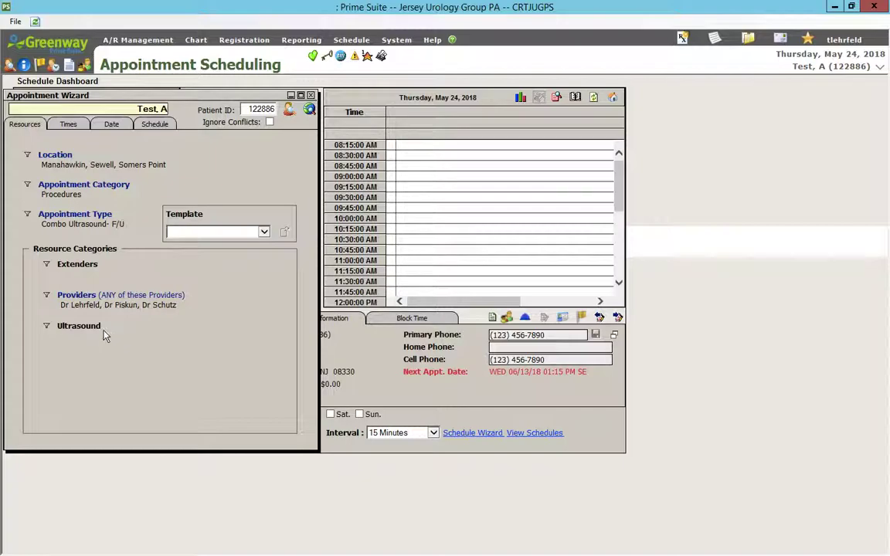
Set Ultrasound to match any of U/S: Manahawkin, U/S: Somers Point and U/S: Washington Township
{"action": "left_click", "coordinate": [76, 328]}
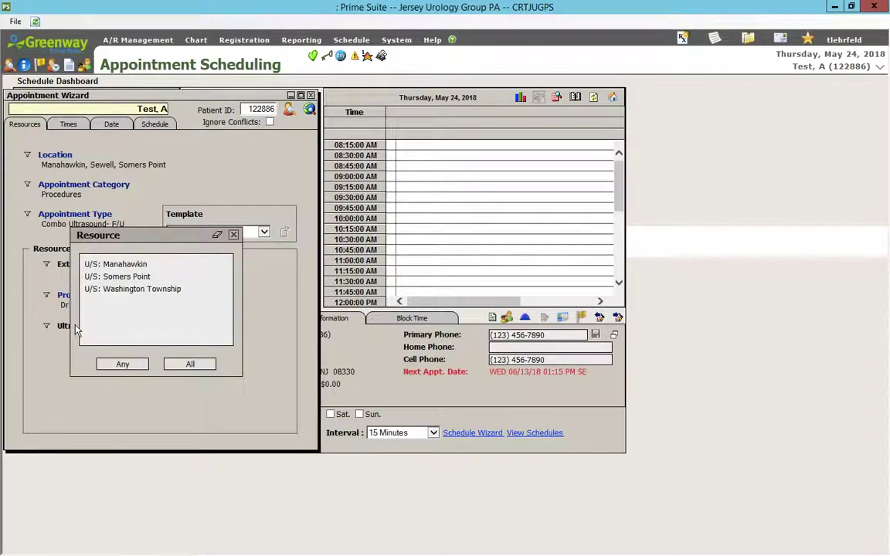
{"action": "left_click", "coordinate": [123, 269]}
{"action": "left_click", "coordinate": [123, 278]}
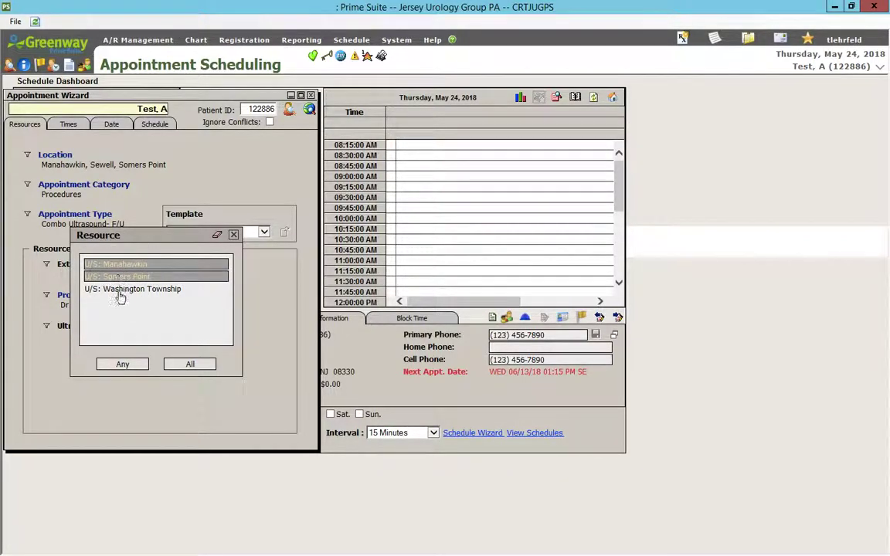
{"action": "left_click", "coordinate": [121, 292]}
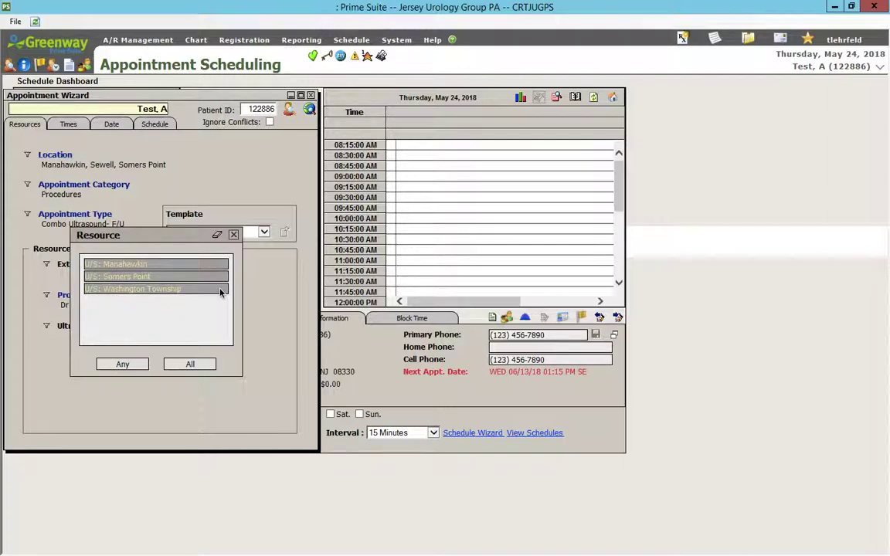
{"action": "left_click", "coordinate": [122, 363]}
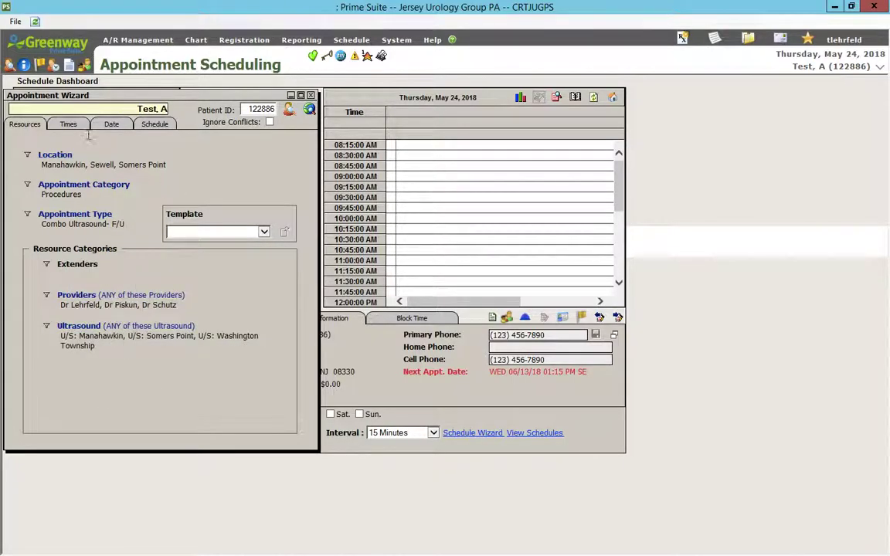
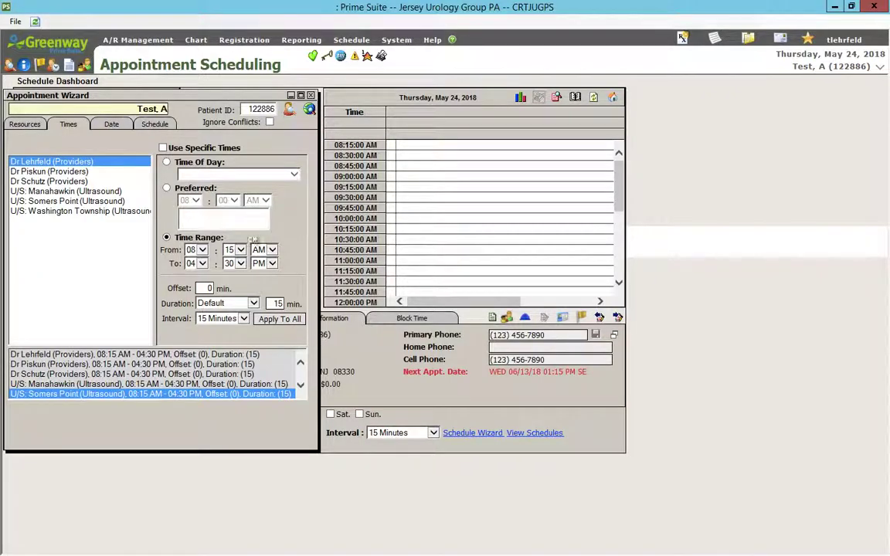
Set a 15-minute offset for each of the three providers and check the time settings of the Manahawkin and Somers Point ultrasound resources
{"action": "left_click", "coordinate": [66, 173], "text": "ctrl"}
{"action": "left_click", "coordinate": [66, 177]}
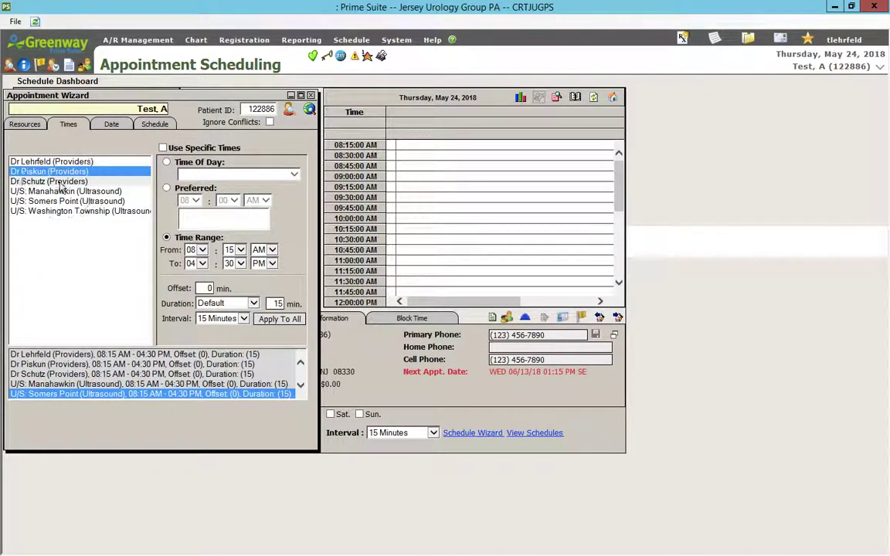
{"action": "left_click", "coordinate": [45, 165]}
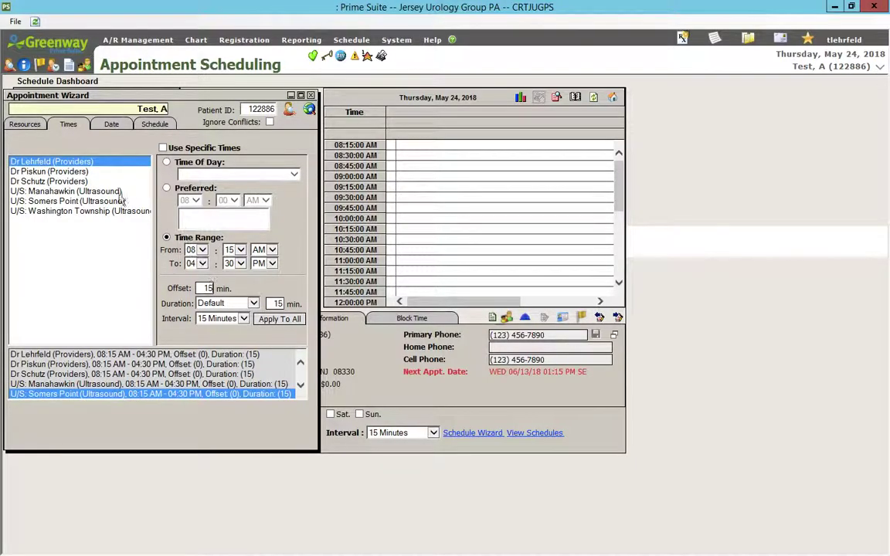
{"action": "left_click", "coordinate": [74, 173]}
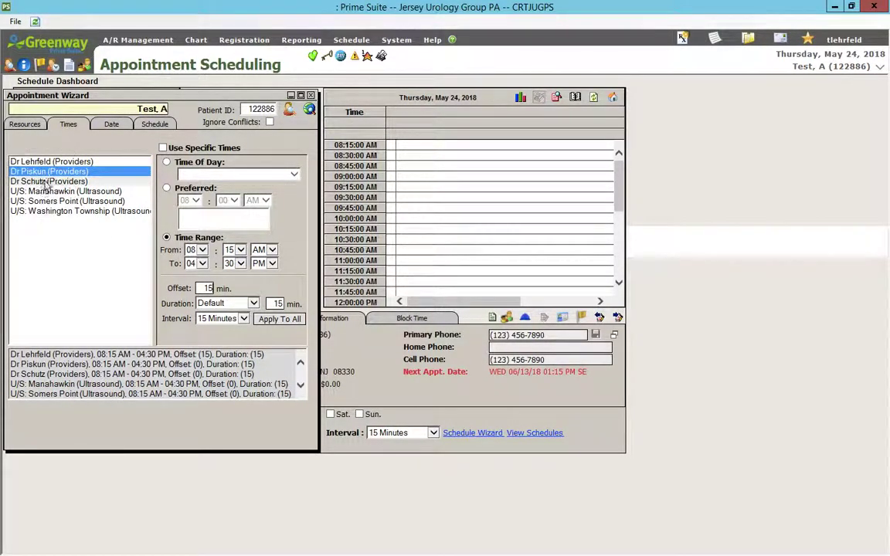
{"action": "left_click", "coordinate": [42, 180]}
{"action": "double_click", "coordinate": [205, 288]}
{"action": "type", "text": "1"}
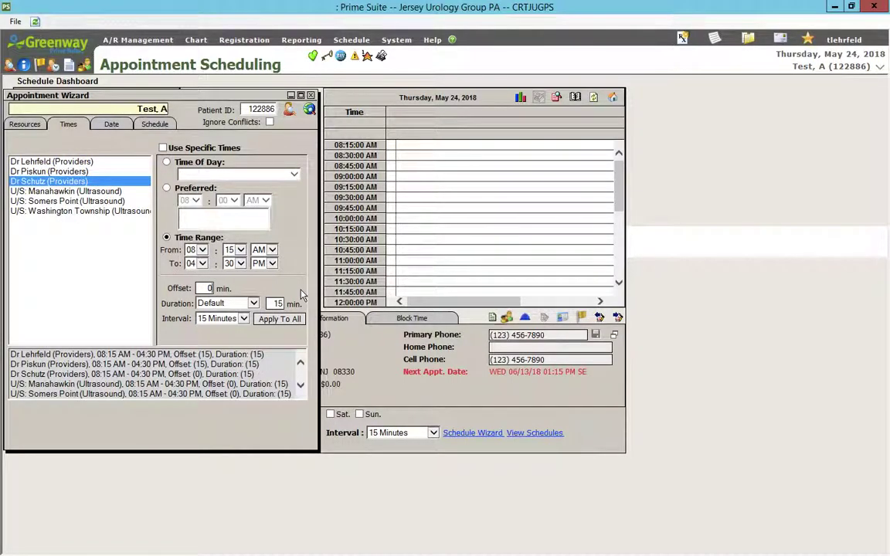
{"action": "left_click", "coordinate": [99, 192]}
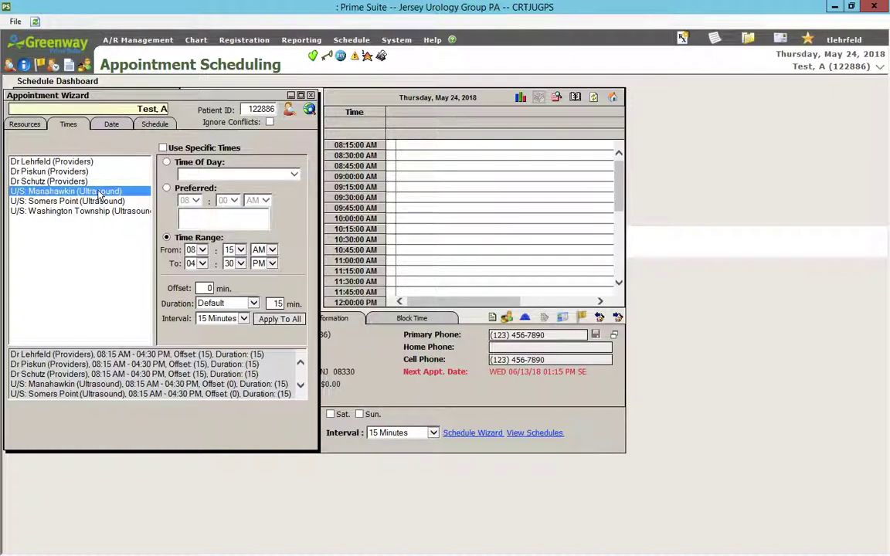
{"action": "left_click", "coordinate": [93, 203]}
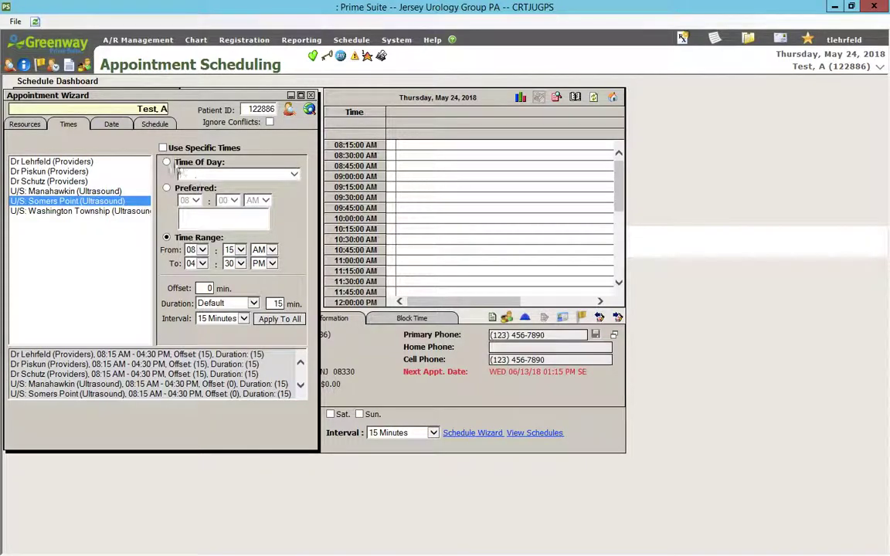
Save the setup as a template named "*** Testing U/S test" and review its saved schedule and resource settings
{"action": "left_click", "coordinate": [153, 124]}
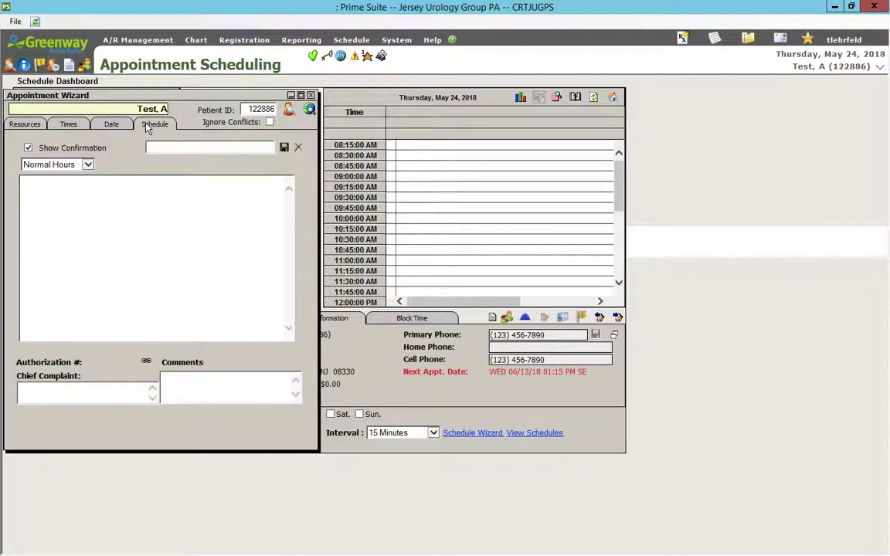
{"action": "left_click", "coordinate": [227, 150]}
{"action": "type", "text": "*** Testing U/S test"}
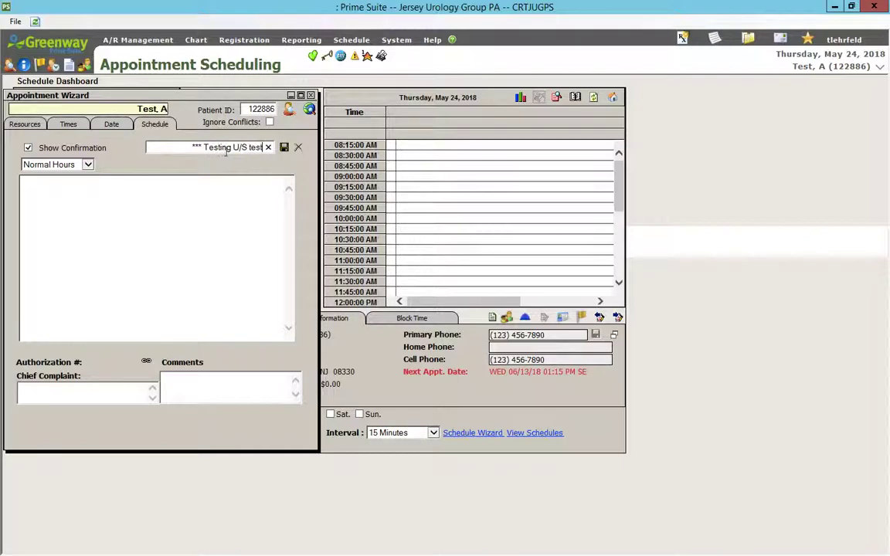
{"action": "left_click", "coordinate": [283, 148]}
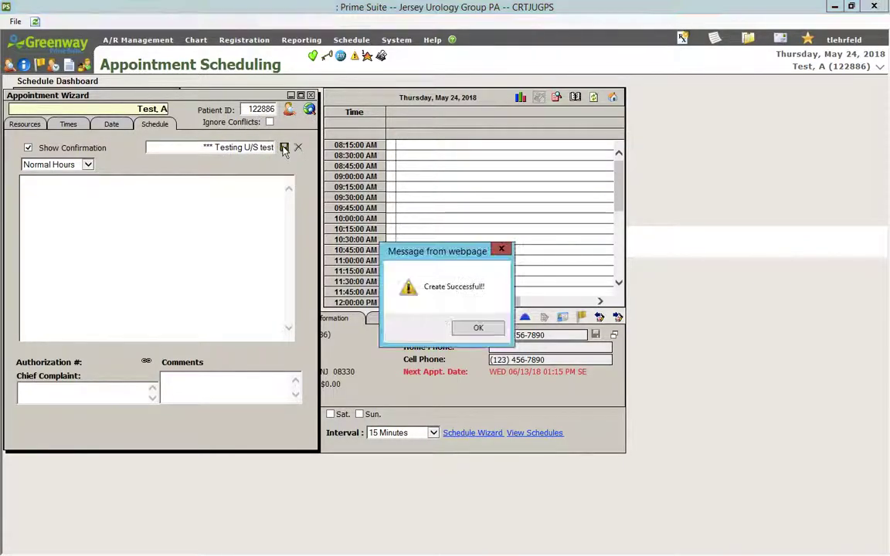
{"action": "key", "text": "Return"}
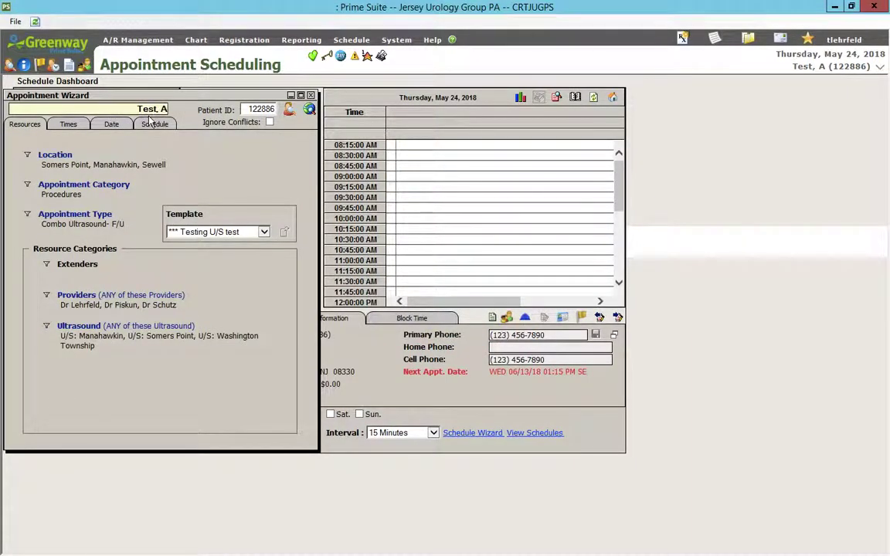
{"action": "left_click", "coordinate": [154, 124]}
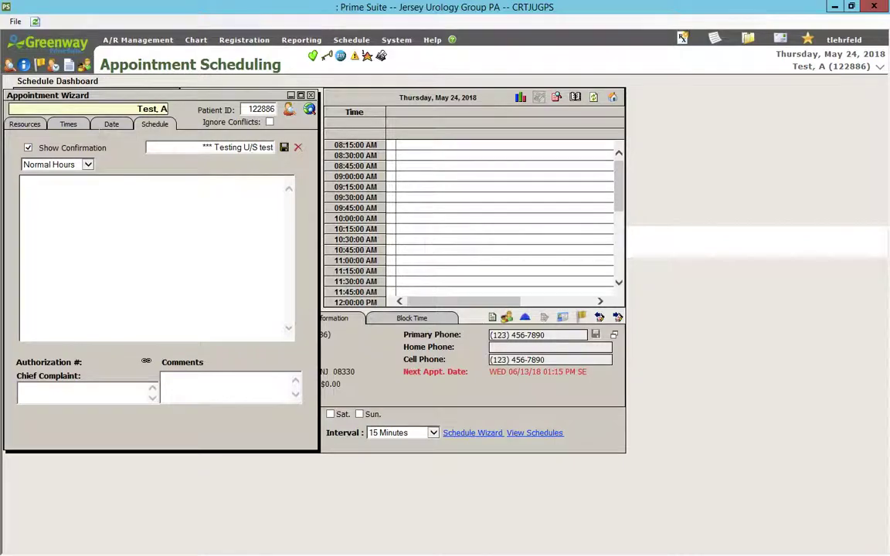
{"action": "left_click", "coordinate": [27, 123]}
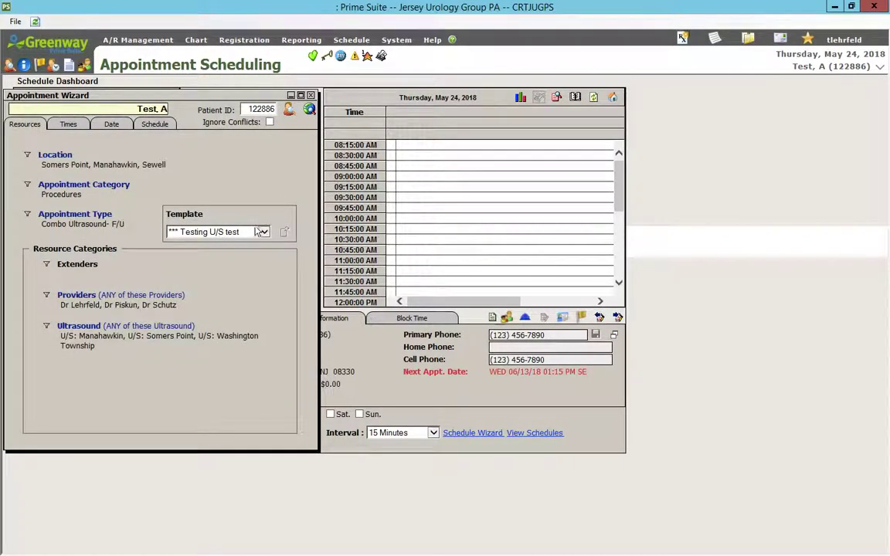
Apply the "*** Testing U/S test" template and search for available appointment slots
{"action": "left_click", "coordinate": [265, 232]}
{"action": "left_click", "coordinate": [233, 223]}
{"action": "left_click", "coordinate": [224, 239]}
{"action": "left_click", "coordinate": [223, 242]}
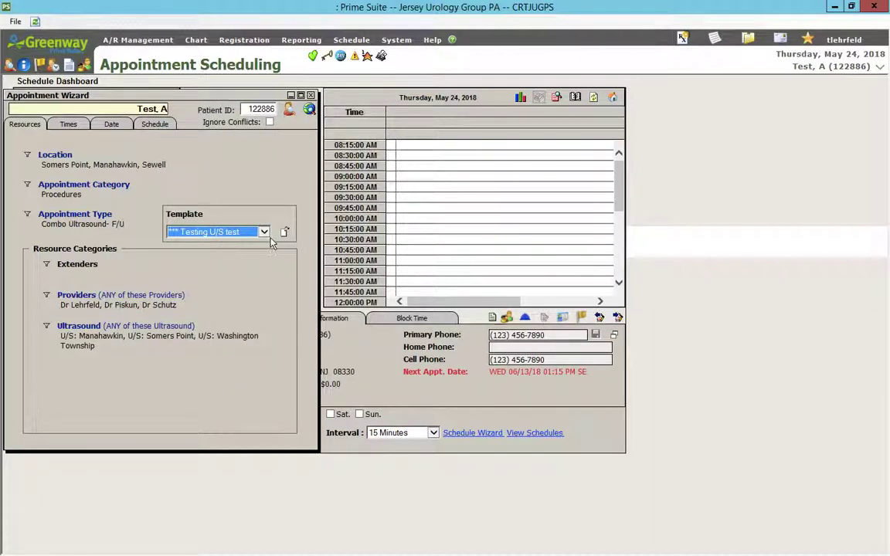
{"action": "left_click", "coordinate": [285, 233]}
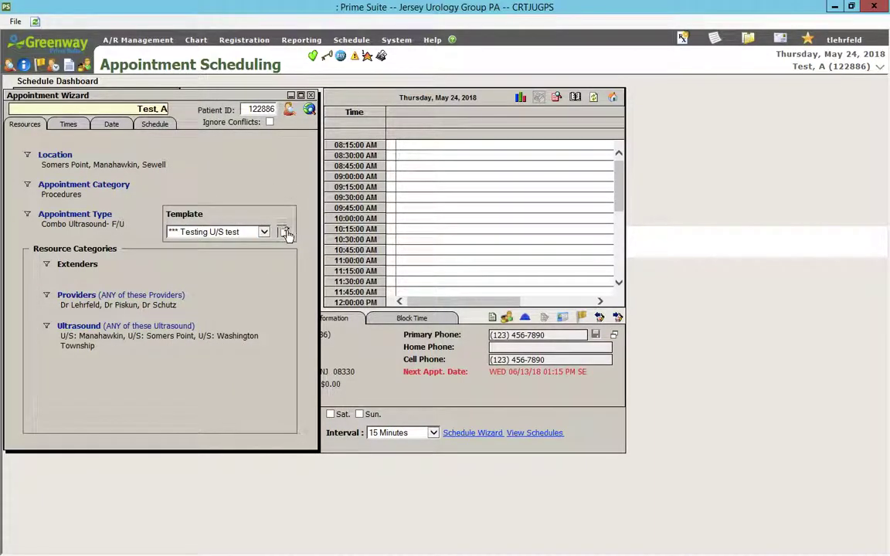
{"action": "left_click", "coordinate": [309, 110]}
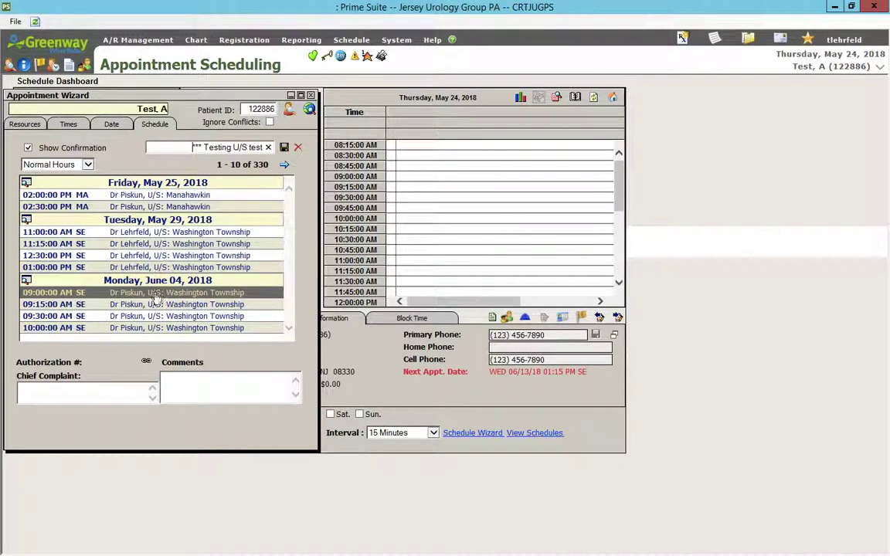
Browse three further pages of the available slots, then close the Appointment Wizard
{"action": "left_click", "coordinate": [284, 165]}
{"action": "left_click", "coordinate": [284, 164]}
{"action": "left_click", "coordinate": [284, 165]}
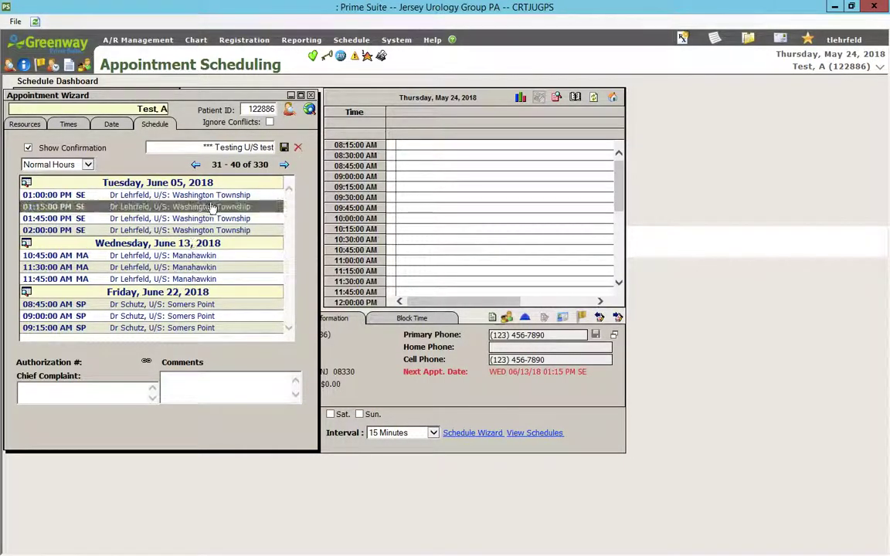
{"action": "left_click", "coordinate": [310, 96]}
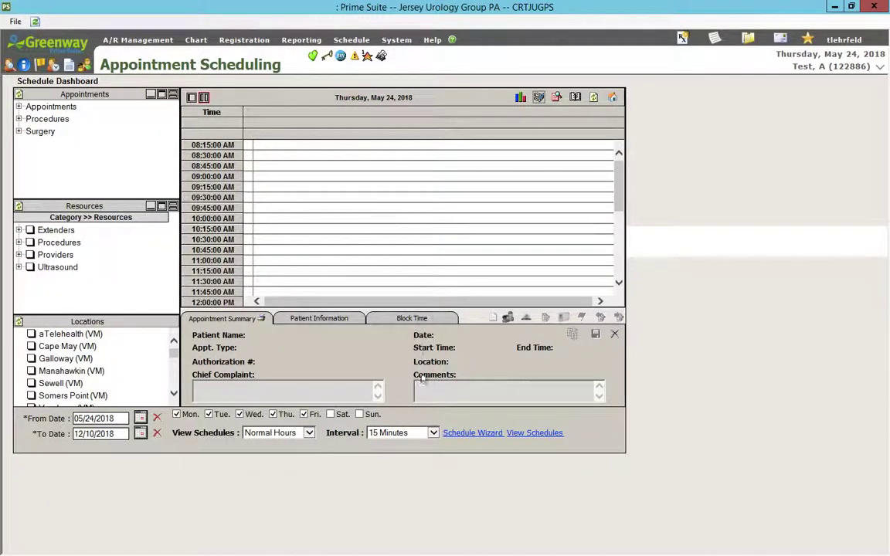
Open a fresh Schedule Wizard and load the "zzTESTING Mana 45 min Procedure Room" template
{"action": "left_click", "coordinate": [476, 433]}
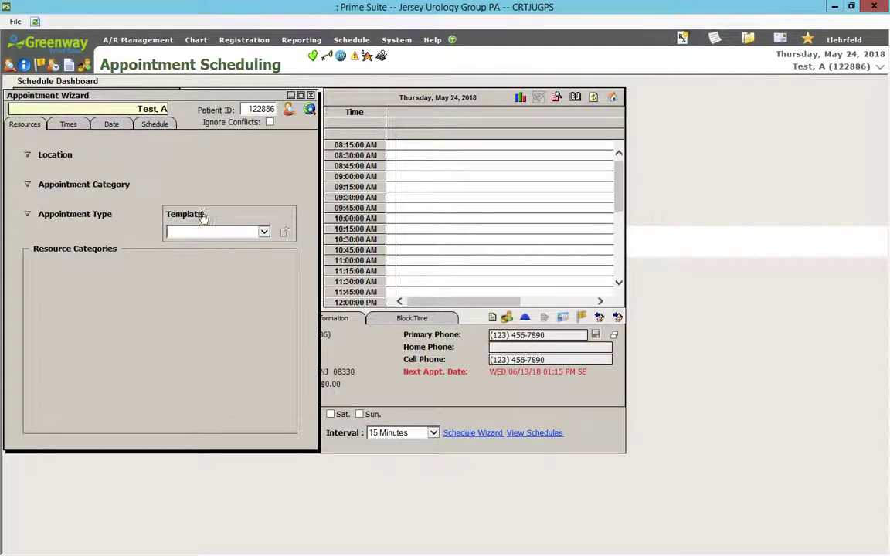
{"action": "left_click", "coordinate": [178, 232]}
{"action": "left_click_drag", "start_coordinate": [377, 263], "coordinate": [380, 503]}
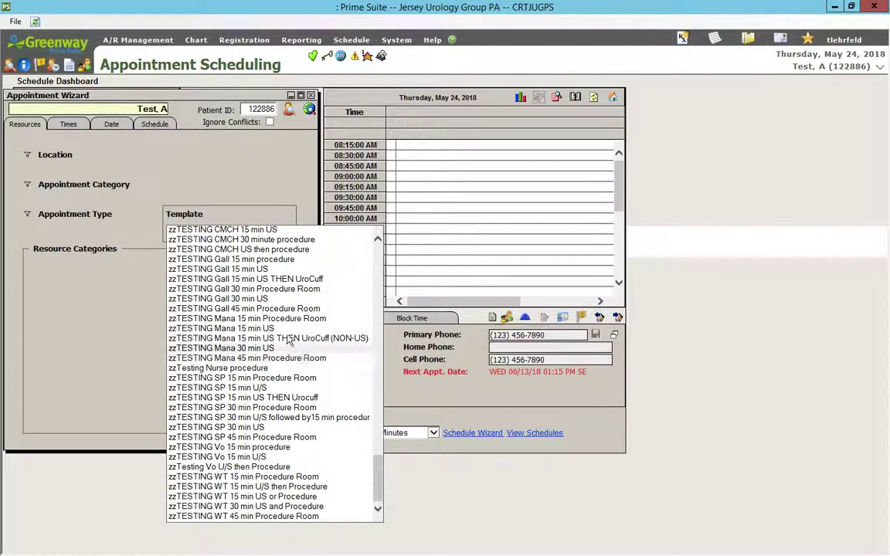
{"action": "left_click", "coordinate": [242, 360]}
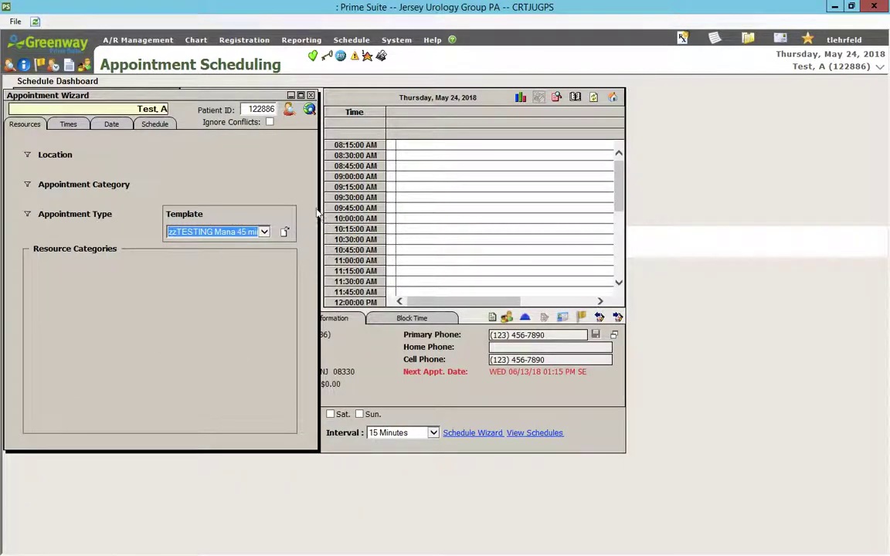
{"action": "left_click", "coordinate": [285, 231]}
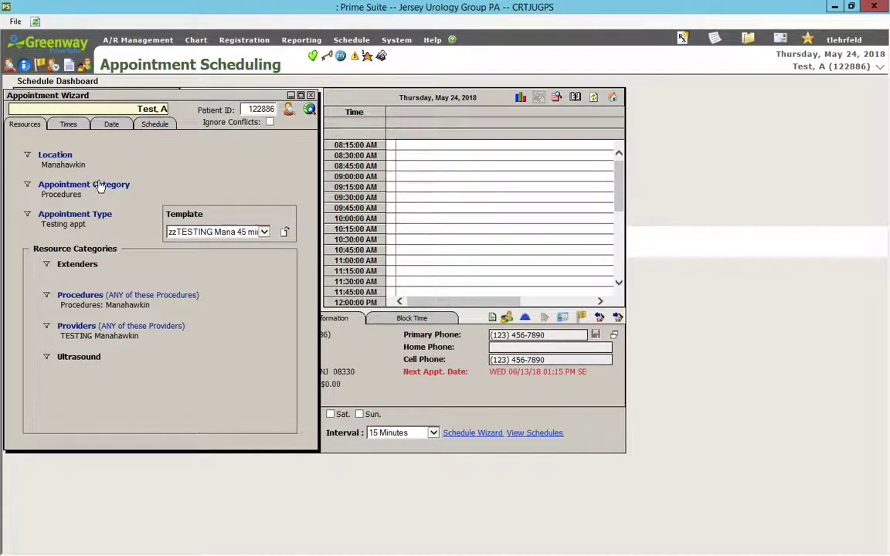
Check the appointment type and the Procedures resource selected in the Manahawkin 45-minute template
{"action": "left_click", "coordinate": [63, 215]}
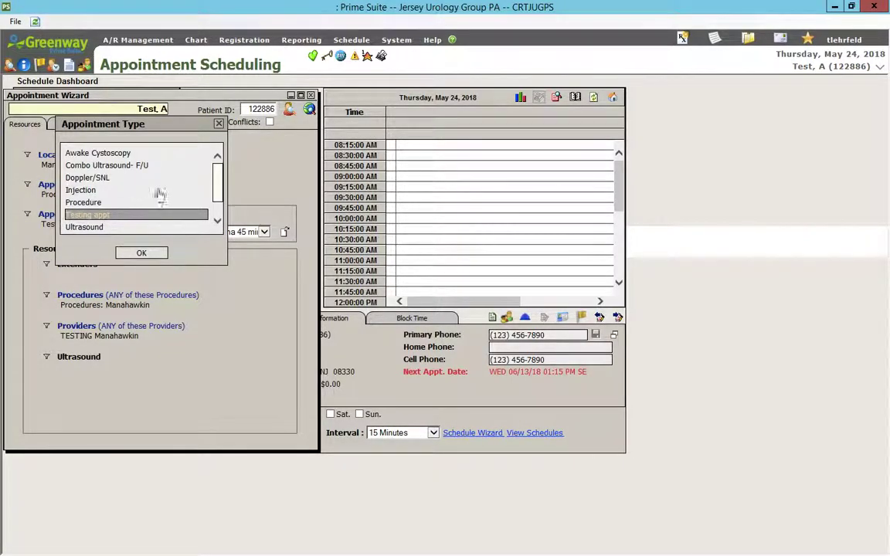
{"action": "left_click", "coordinate": [218, 123]}
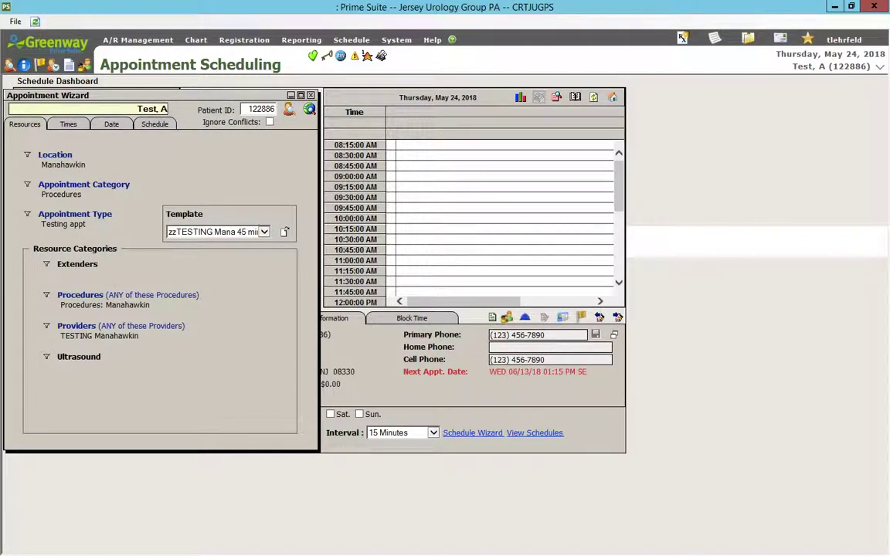
{"action": "left_click", "coordinate": [78, 295]}
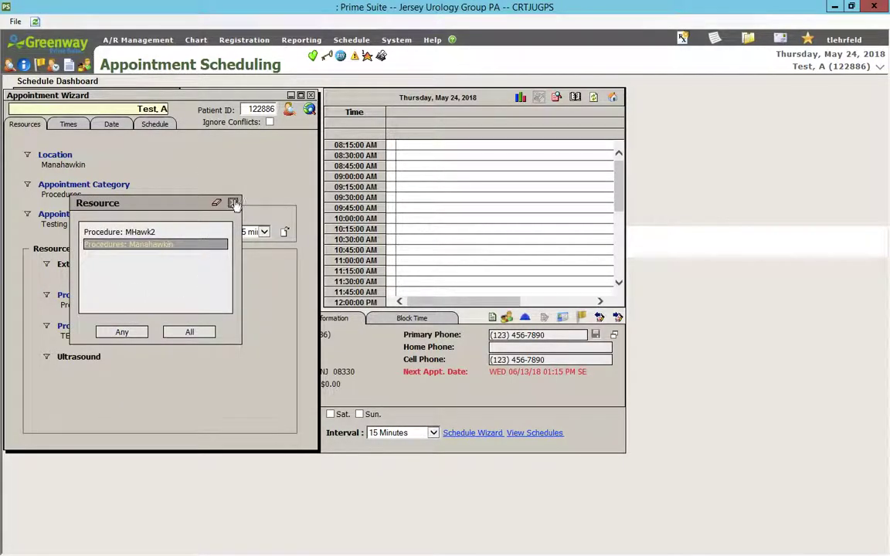
{"action": "left_click", "coordinate": [234, 203]}
{"action": "left_click", "coordinate": [78, 295]}
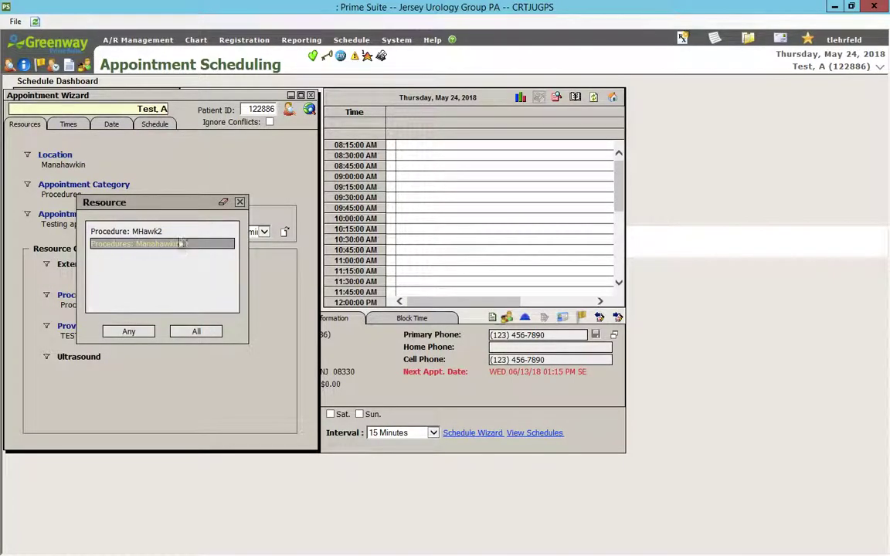
{"action": "left_click", "coordinate": [214, 176]}
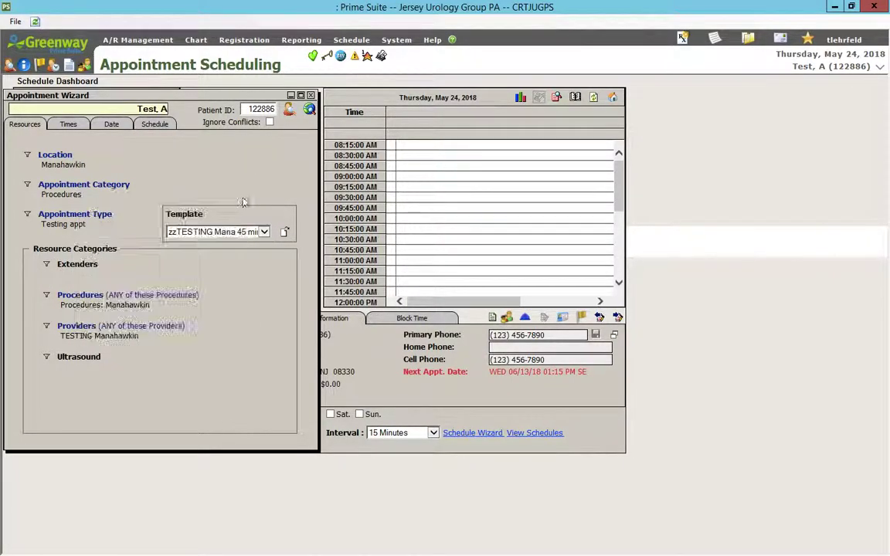
Check which provider resource is selected in the Manahawkin 45-minute template
{"action": "left_click", "coordinate": [87, 328]}
{"action": "left_click", "coordinate": [237, 319]}
{"action": "scroll", "coordinate": [238, 321], "scroll_direction": "down", "scroll_amount": 2}
{"action": "left_click", "coordinate": [155, 338]}
{"action": "left_click", "coordinate": [235, 237]}
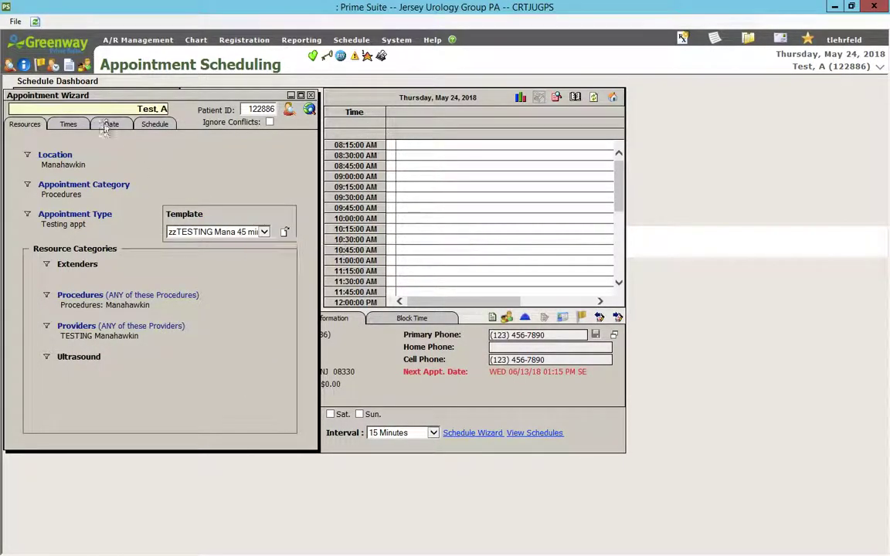
Examine the time range, offset and duration of the Procedures: Manahawkin and TESTING Manahawkin resources
{"action": "left_click", "coordinate": [68, 125]}
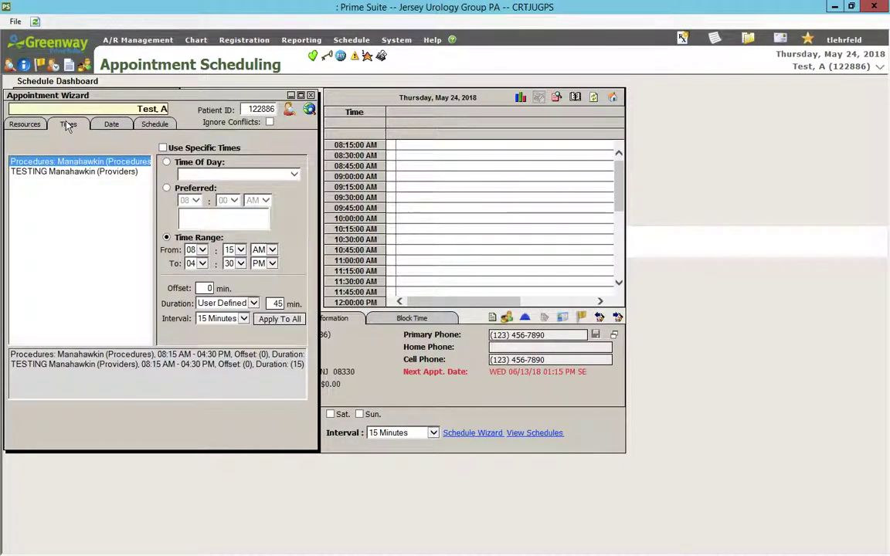
{"action": "left_click", "coordinate": [110, 356]}
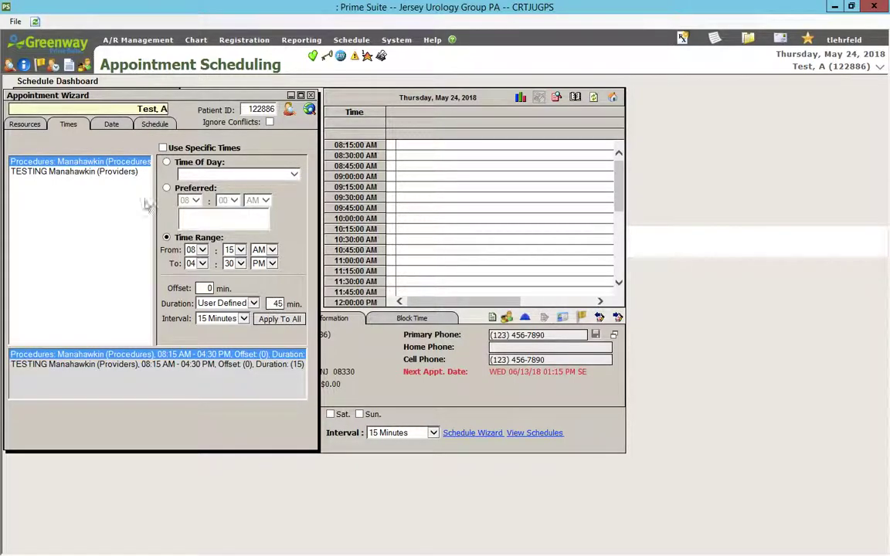
{"action": "left_click", "coordinate": [75, 172]}
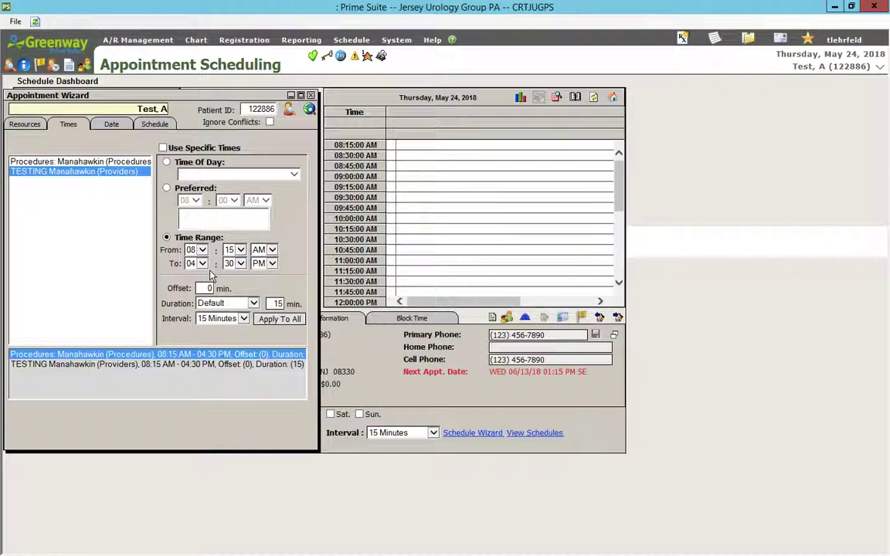
{"action": "left_click", "coordinate": [25, 124]}
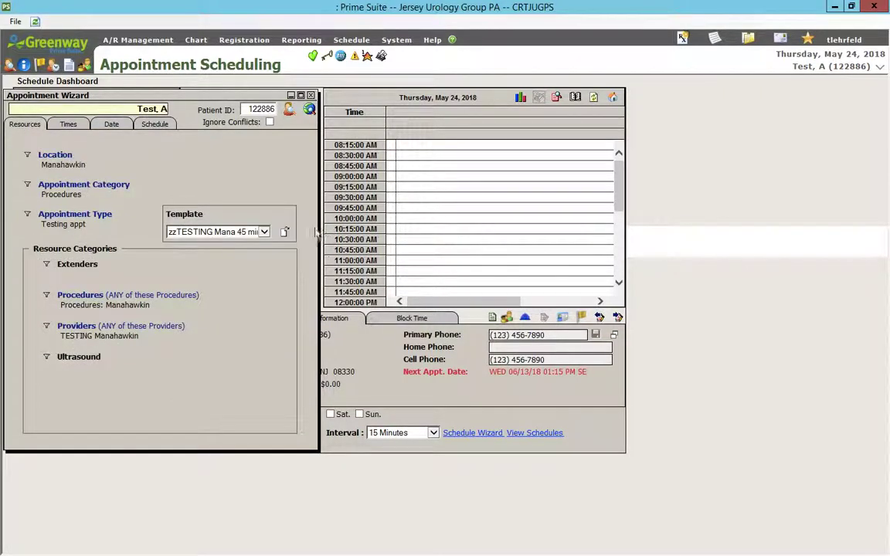
Load the "zzTESTING Gall 15 min US THEN UroCuff" template and reconfirm Procedures as its appointment category
{"action": "left_click", "coordinate": [259, 235]}
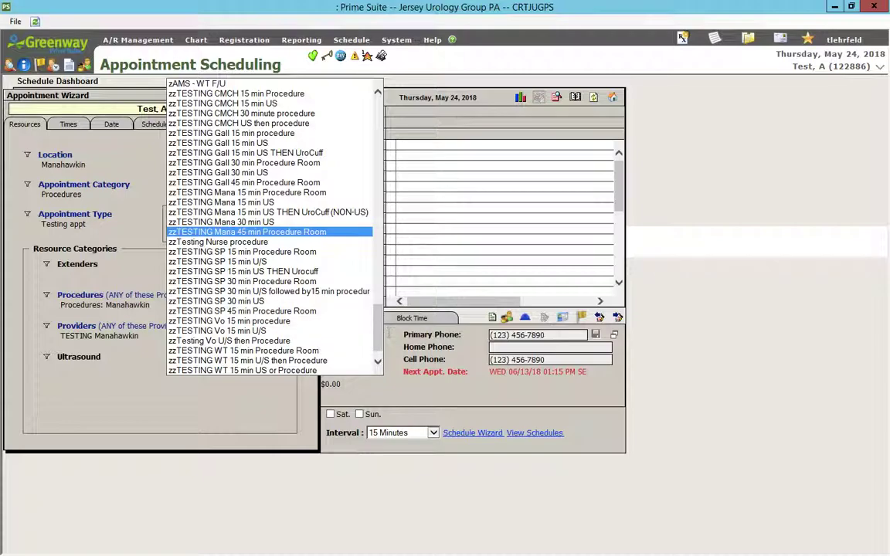
{"action": "left_click", "coordinate": [378, 338]}
{"action": "left_click_drag", "start_coordinate": [377, 338], "coordinate": [378, 318]}
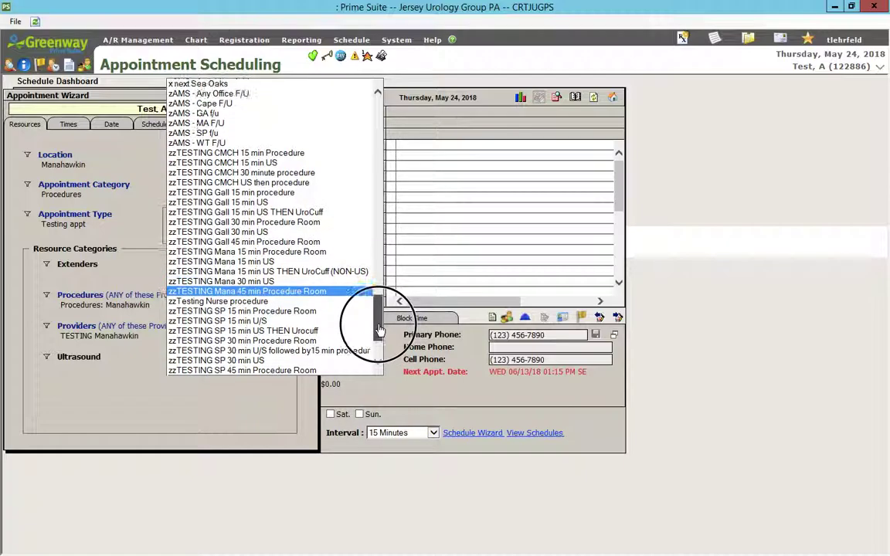
{"action": "left_click", "coordinate": [241, 202]}
{"action": "left_click", "coordinate": [285, 233]}
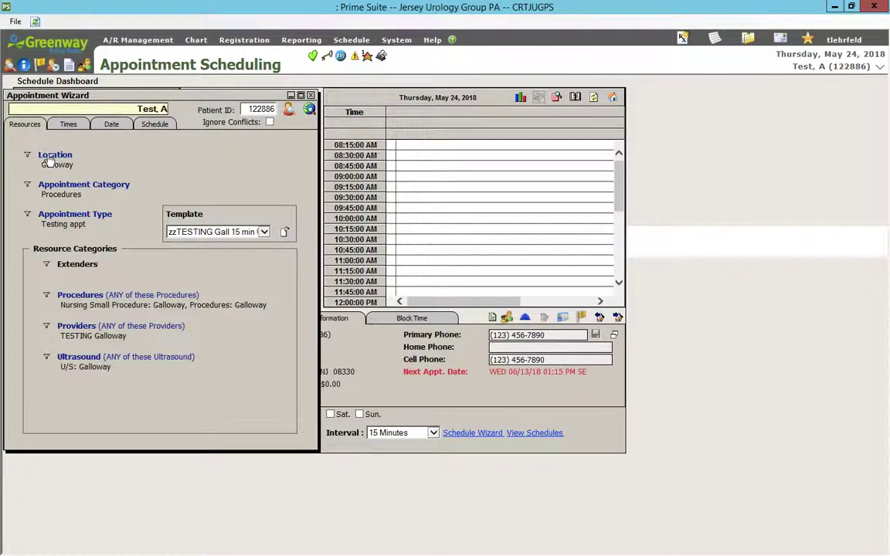
{"action": "left_click", "coordinate": [68, 190]}
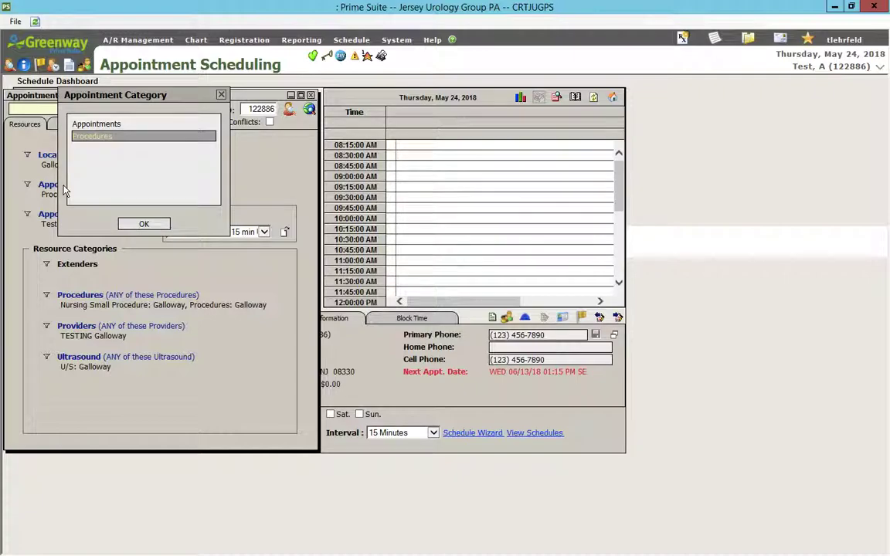
{"action": "left_click", "coordinate": [144, 225]}
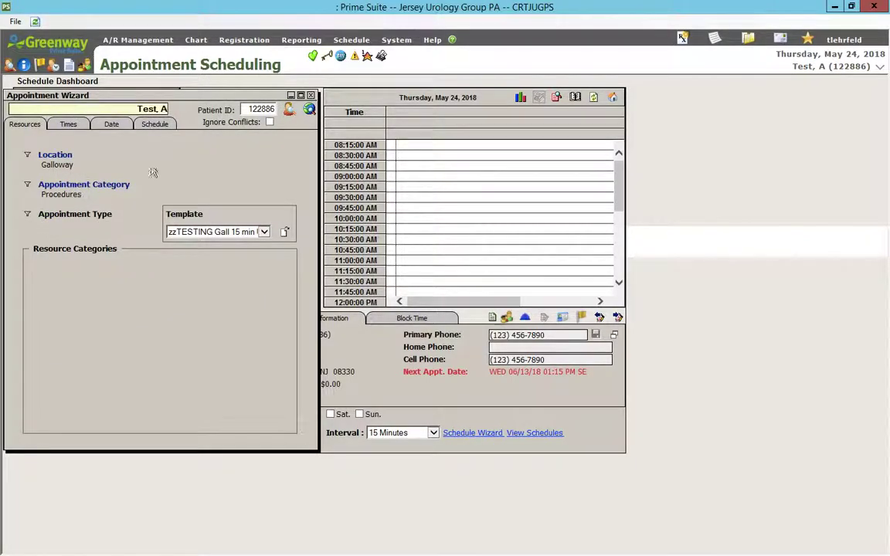
Restart the Schedule Wizard and load the "zzTESTING Gall 15 min US THEN UroCuff" template again
{"action": "left_click", "coordinate": [290, 95]}
{"action": "left_click", "coordinate": [471, 433]}
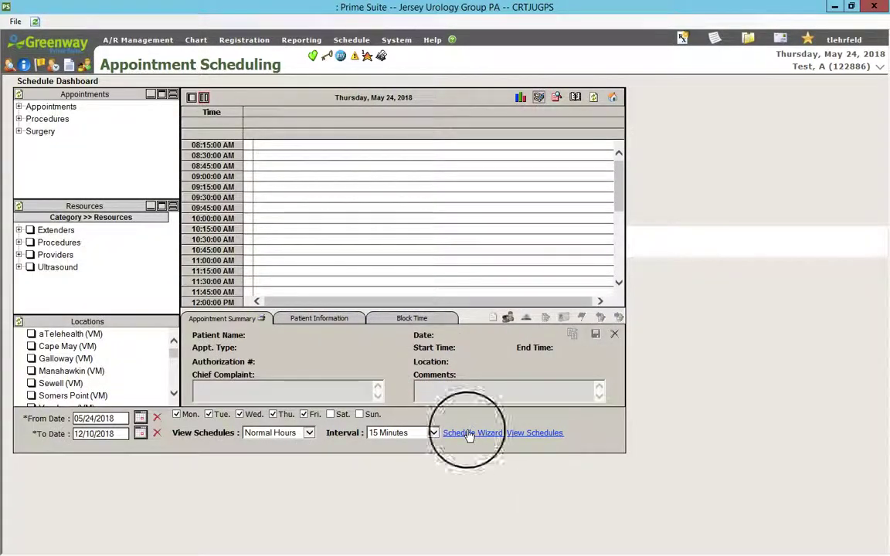
{"action": "left_click", "coordinate": [216, 233]}
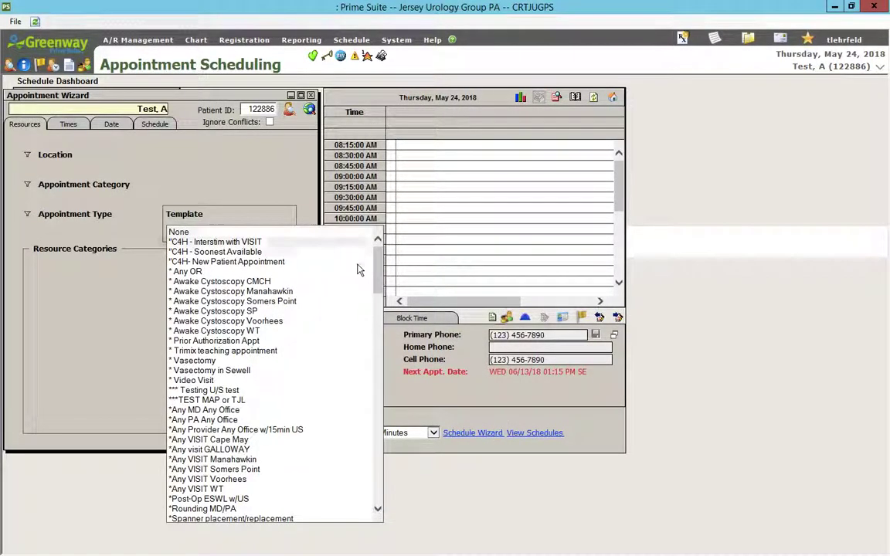
{"action": "left_click_drag", "start_coordinate": [380, 280], "coordinate": [383, 473]}
{"action": "left_click", "coordinate": [299, 325]}
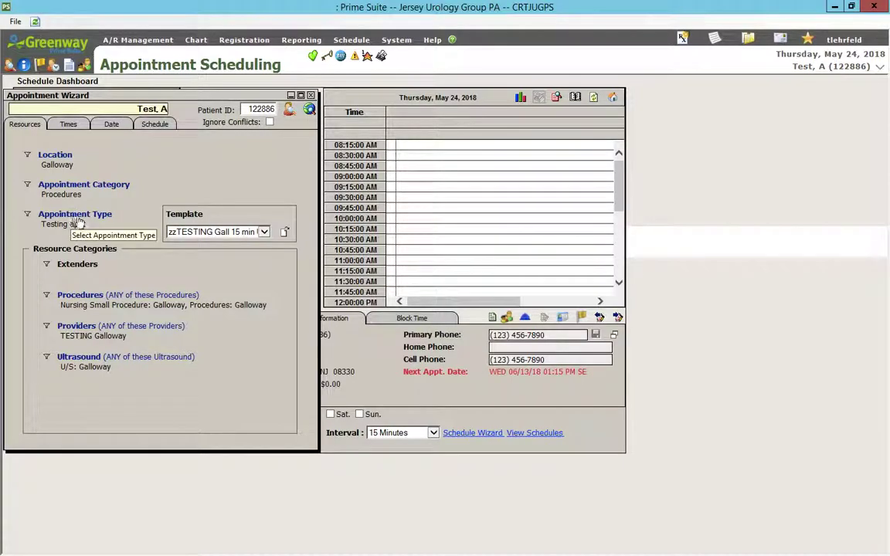
Check the Procedures and Ultrasound resources selected in the Galloway template
{"action": "left_click", "coordinate": [84, 297]}
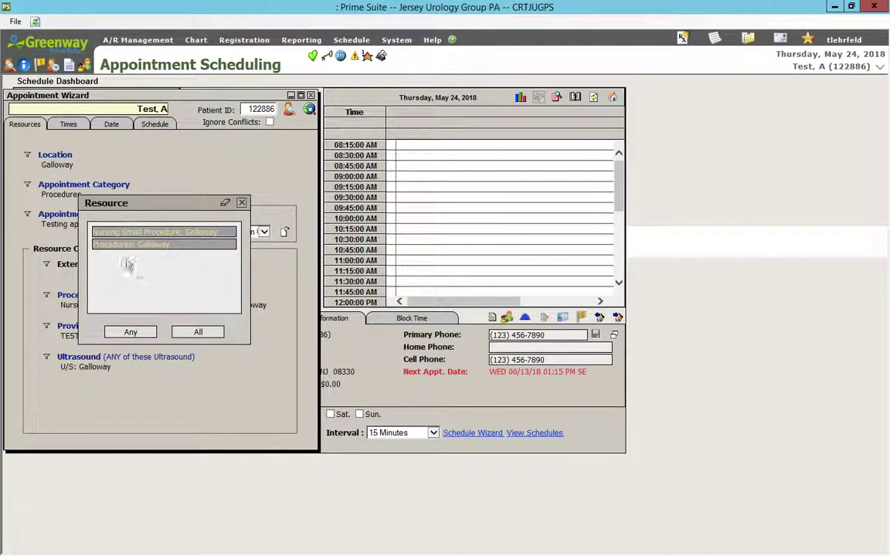
{"action": "left_click", "coordinate": [242, 203]}
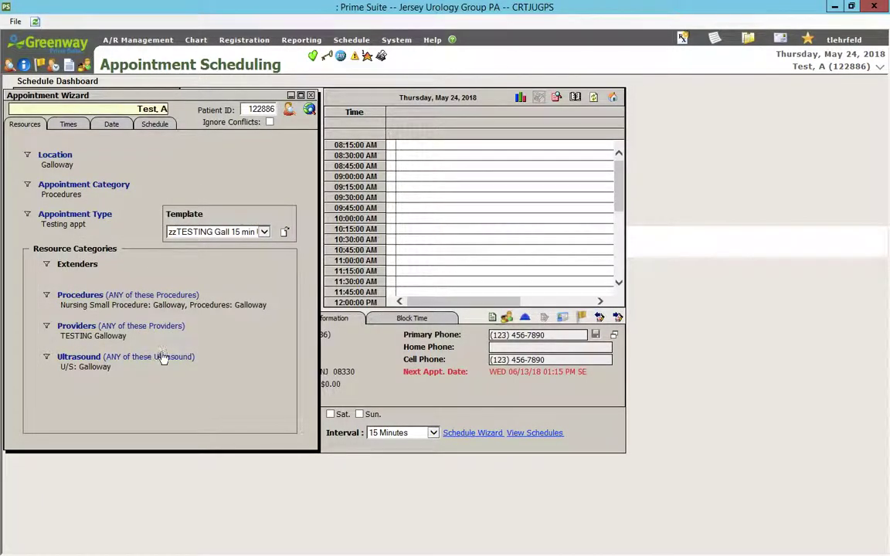
{"action": "left_click", "coordinate": [93, 360]}
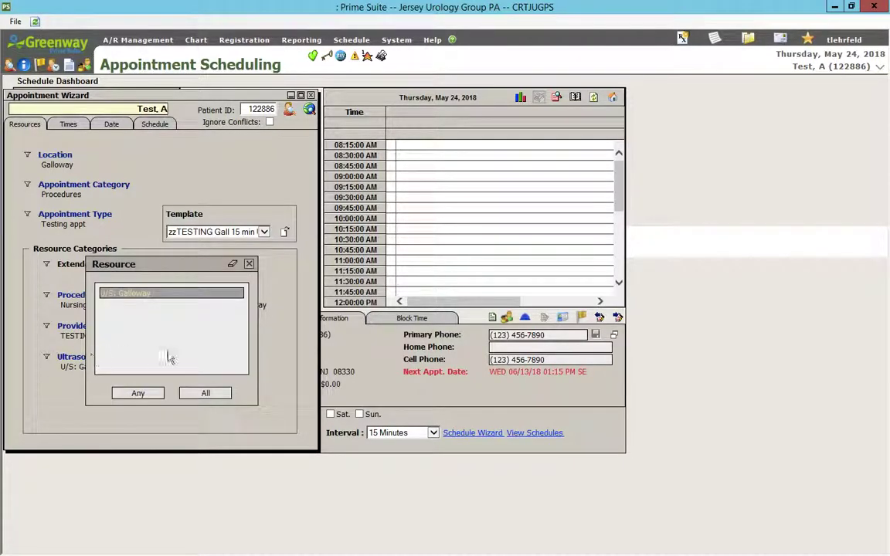
{"action": "left_click", "coordinate": [248, 264]}
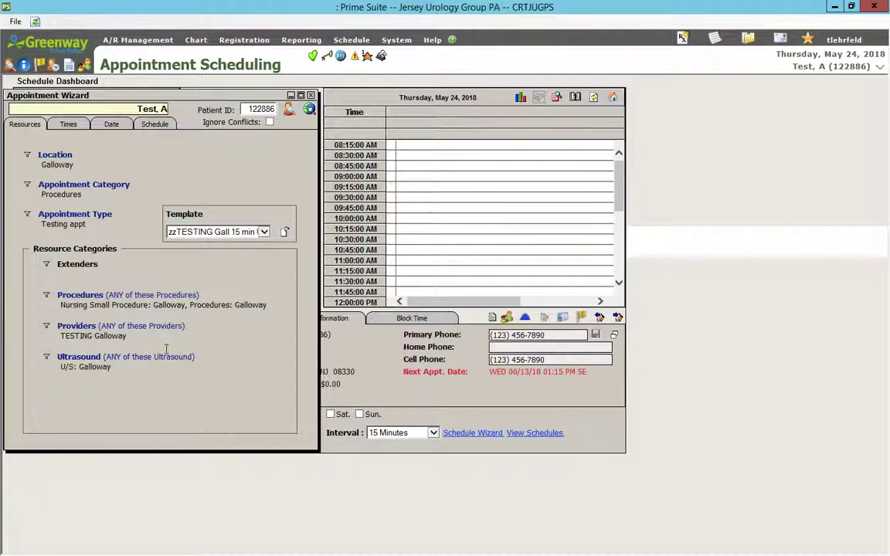
Compare the offsets and durations of the Galloway procedure, provider and ultrasound resources in the template's time settings
{"action": "left_click", "coordinate": [75, 130]}
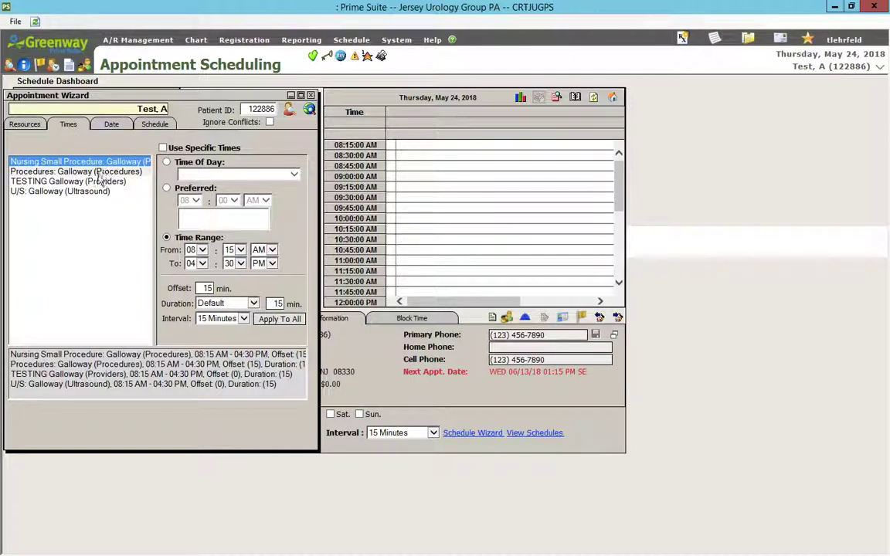
{"action": "left_click", "coordinate": [74, 171]}
{"action": "left_click", "coordinate": [54, 182]}
{"action": "left_click", "coordinate": [58, 191]}
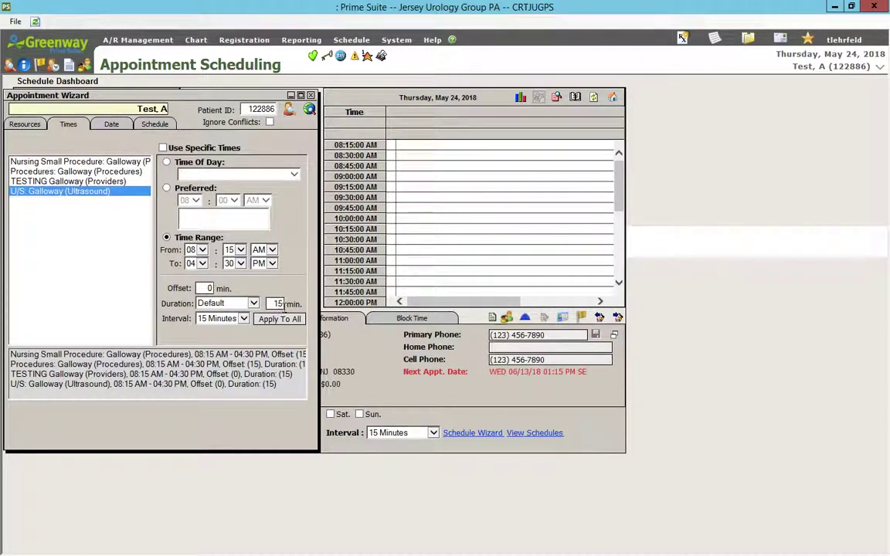
{"action": "left_click", "coordinate": [62, 162]}
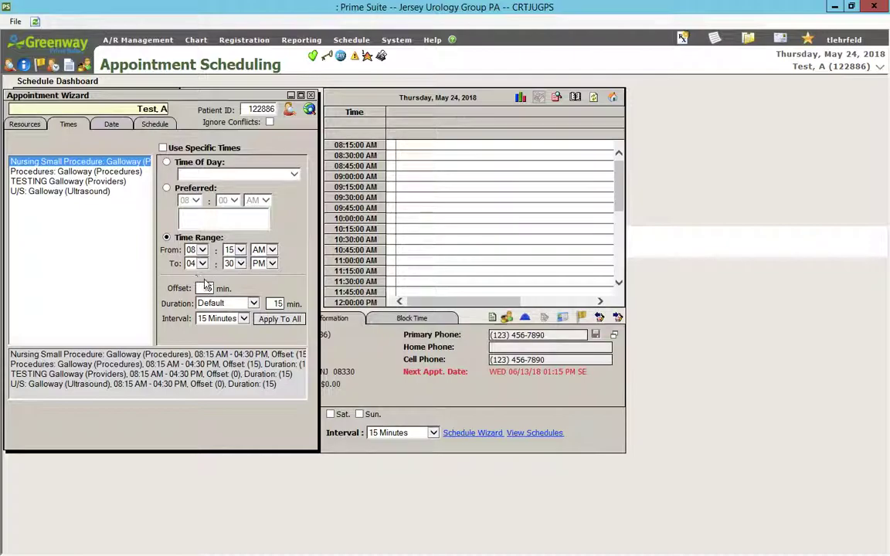
{"action": "left_click", "coordinate": [77, 172]}
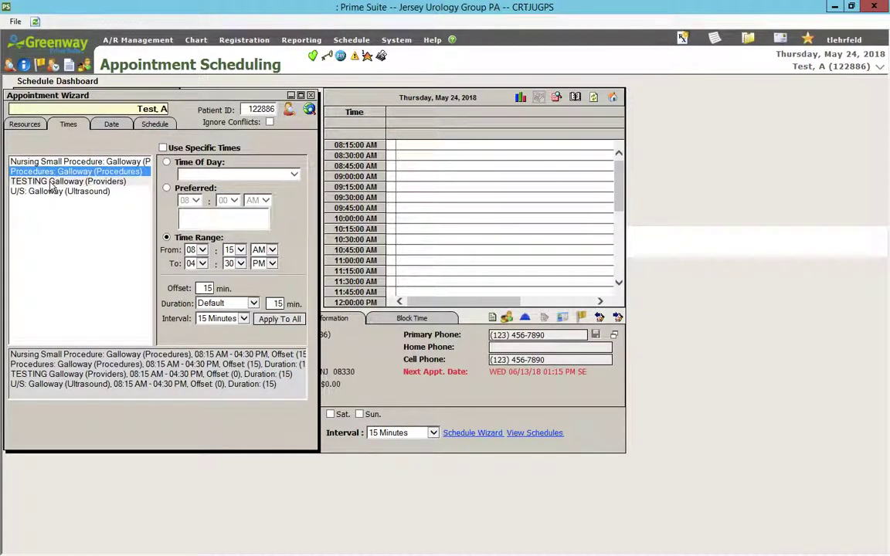
Check the TESTING Galloway provider's time settings and load the "* Awake Cystoscopy SP" template to review its resources
{"action": "left_click", "coordinate": [53, 182]}
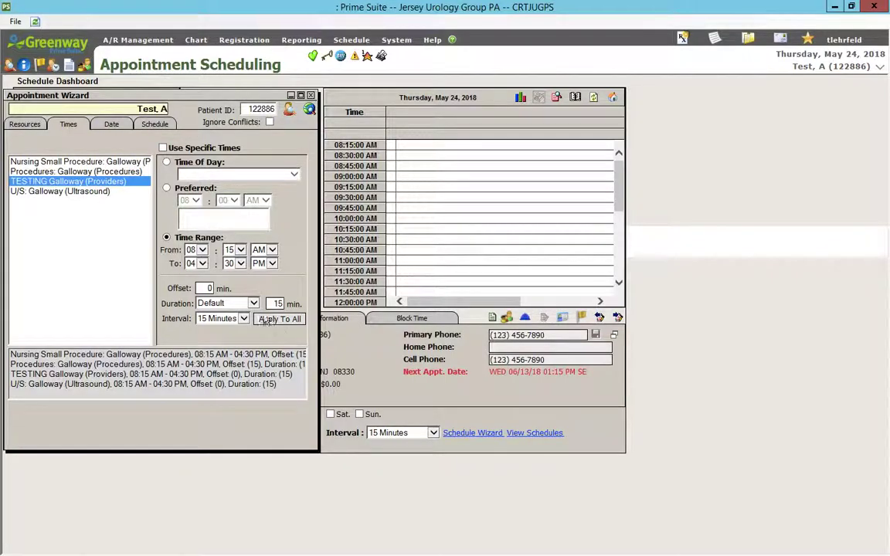
{"action": "left_click", "coordinate": [30, 126]}
{"action": "left_click", "coordinate": [268, 230]}
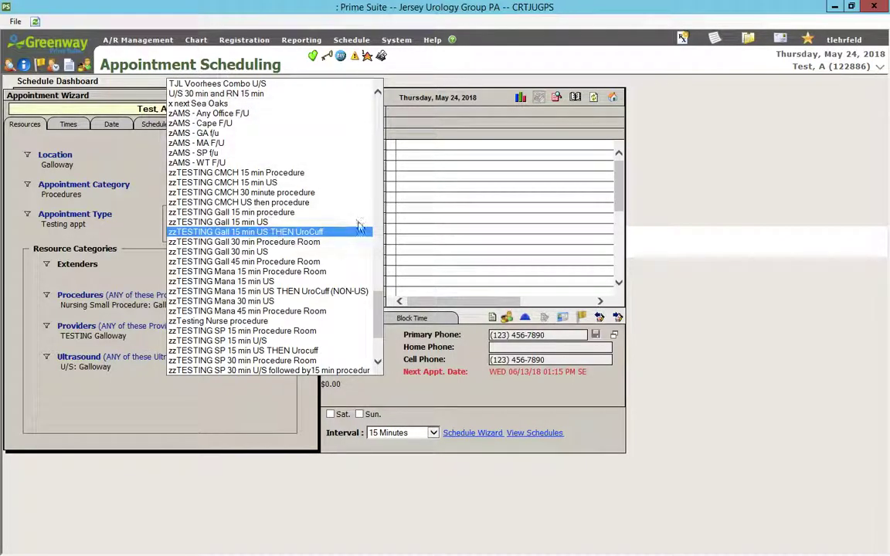
{"action": "left_click", "coordinate": [381, 118]}
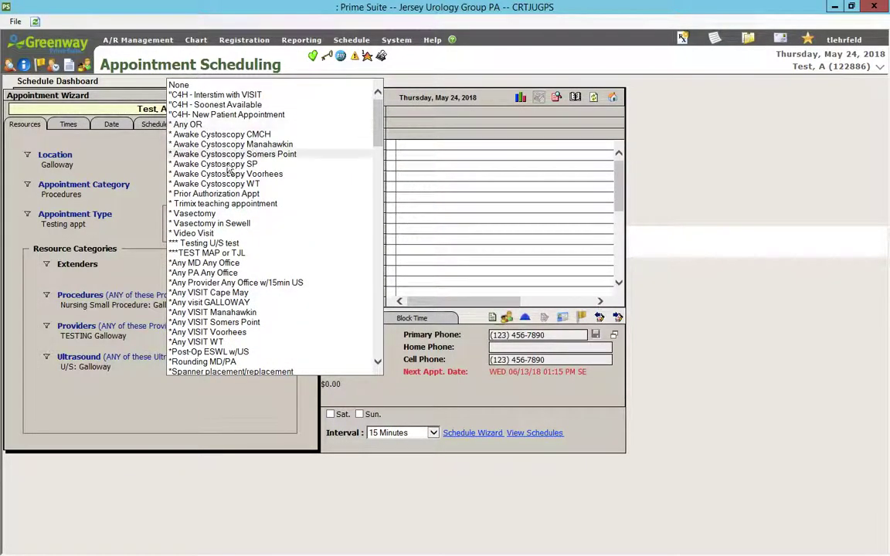
{"action": "left_click", "coordinate": [203, 160]}
{"action": "left_click", "coordinate": [284, 232]}
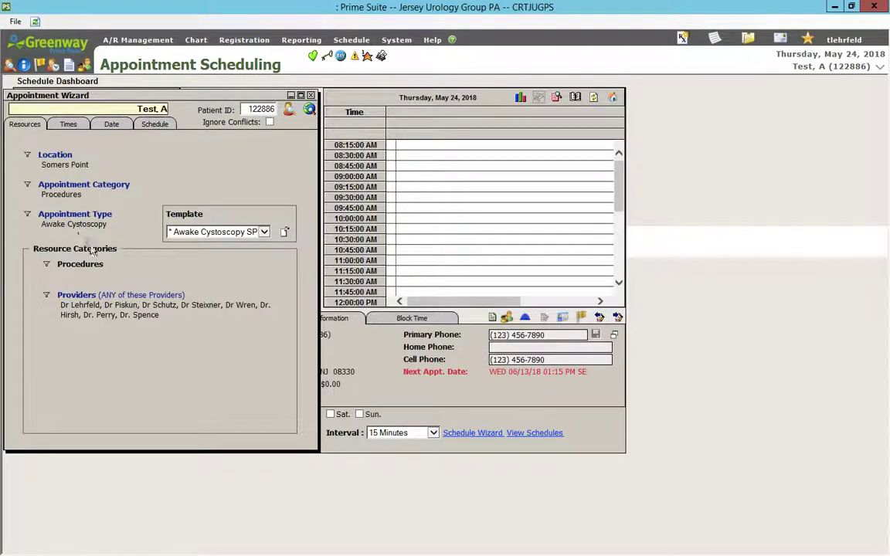
Load the "* Awake Cystoscopy Voorhees" template to review its location and resources, and close the wizard
{"action": "left_click", "coordinate": [263, 232]}
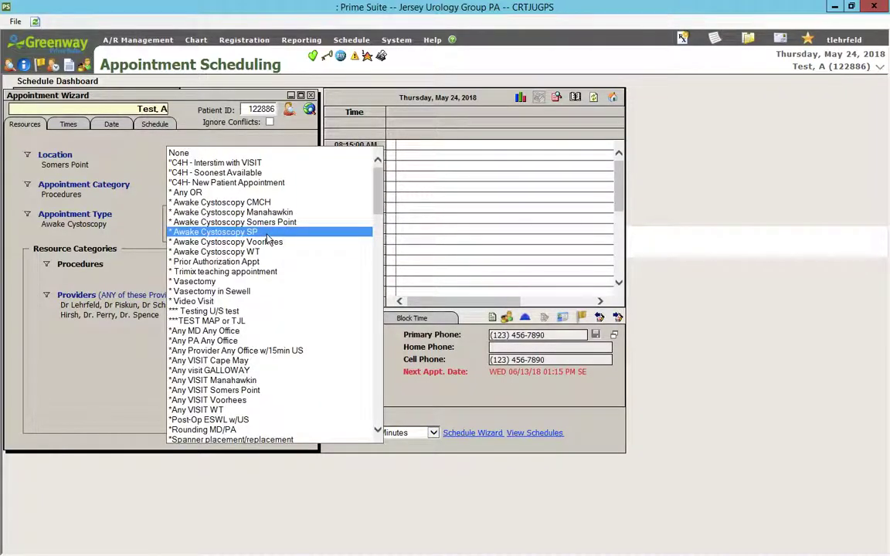
{"action": "left_click", "coordinate": [267, 242]}
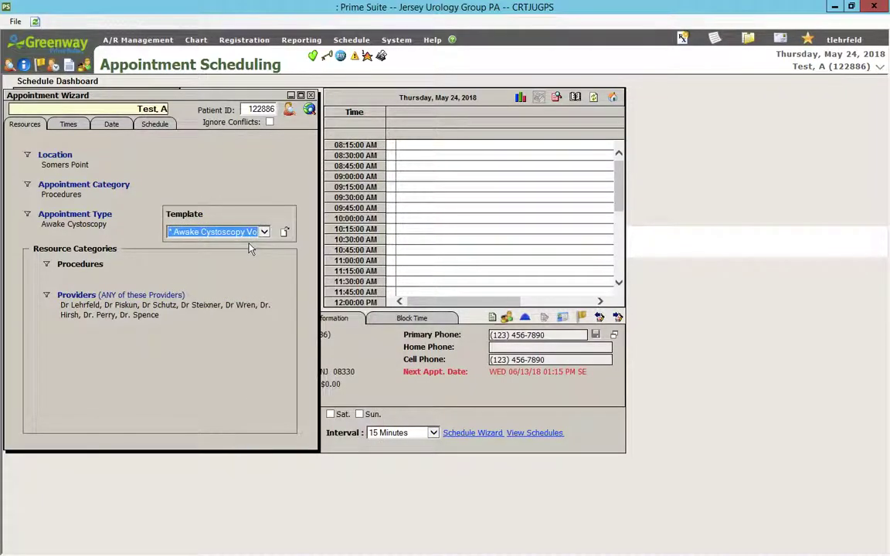
{"action": "left_click", "coordinate": [284, 233]}
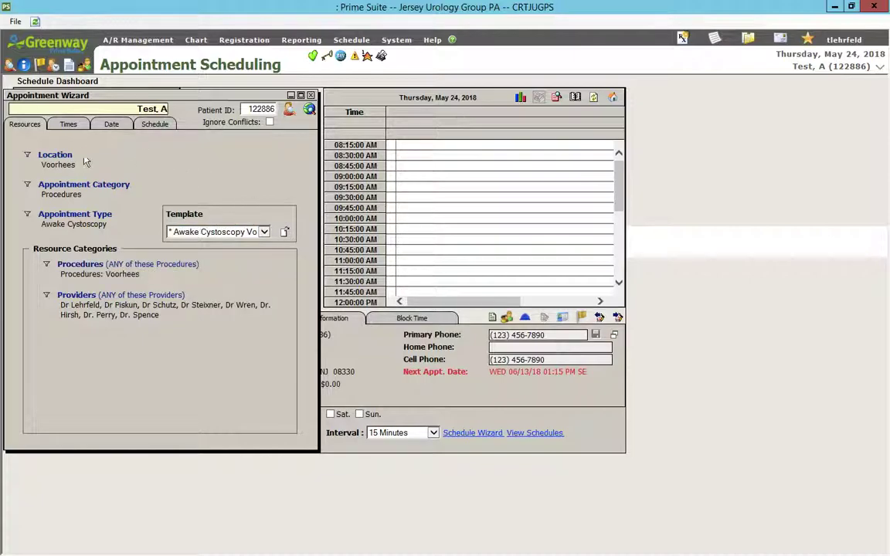
{"action": "left_click", "coordinate": [311, 95]}
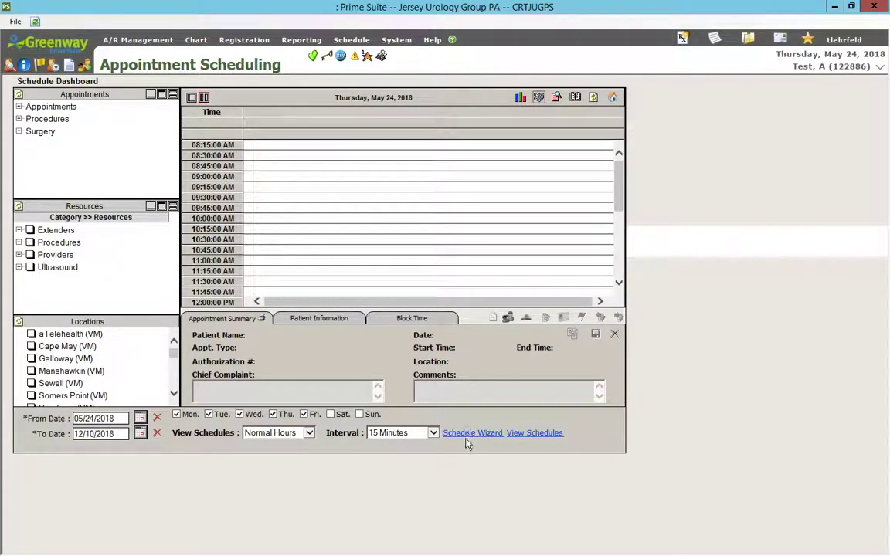
Start a fresh Schedule Wizard search with Cape May, Galloway, Manahawkin, Sewell, Somers Point and Voorhees as locations
{"action": "left_click", "coordinate": [471, 434]}
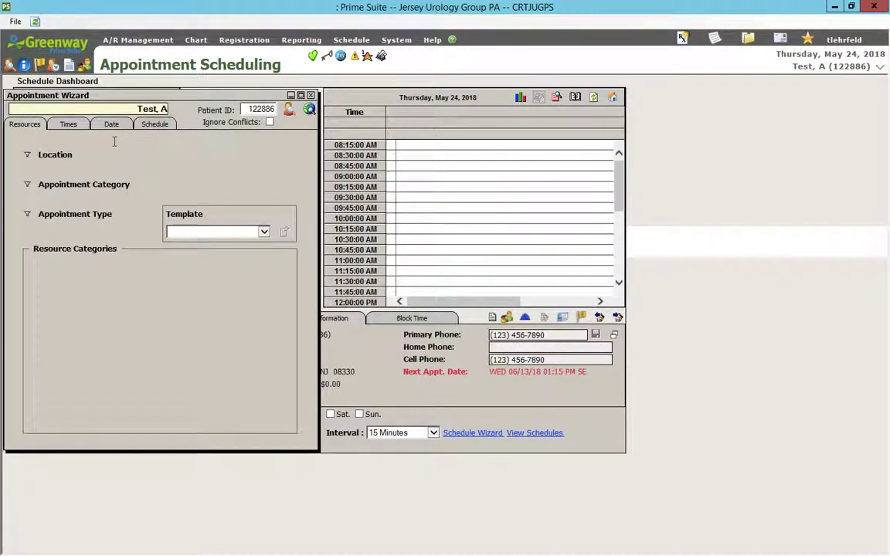
{"action": "left_click", "coordinate": [35, 154]}
{"action": "left_click", "coordinate": [69, 109]}
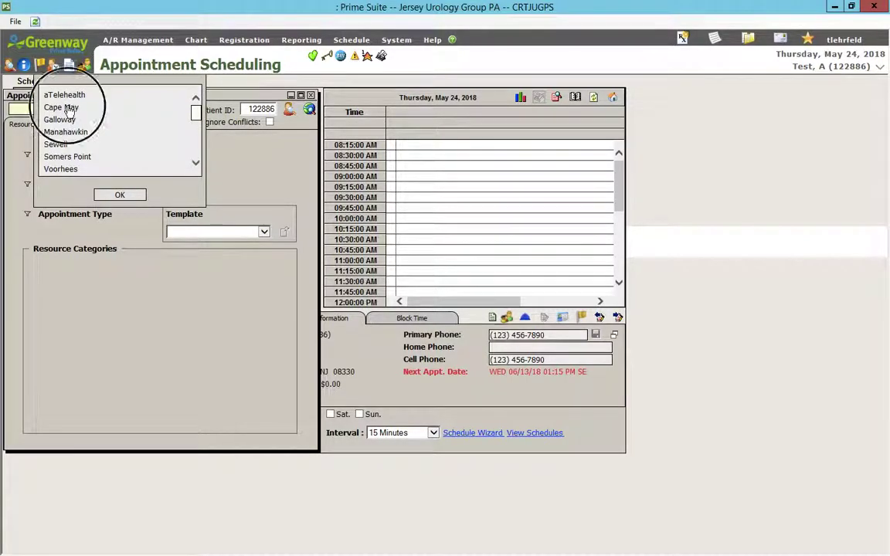
{"action": "left_click", "coordinate": [68, 122]}
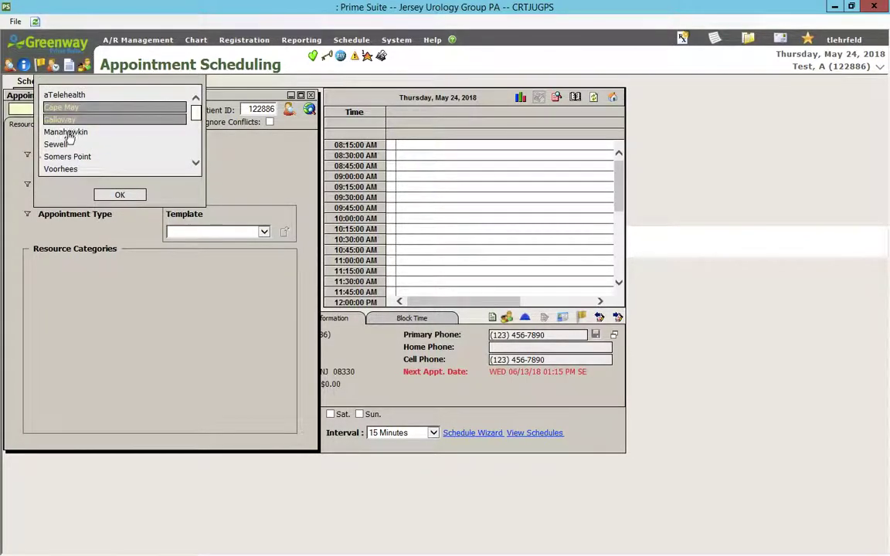
{"action": "left_click", "coordinate": [68, 132]}
{"action": "left_click", "coordinate": [67, 144]}
{"action": "left_click", "coordinate": [68, 157]}
{"action": "left_click", "coordinate": [60, 169]}
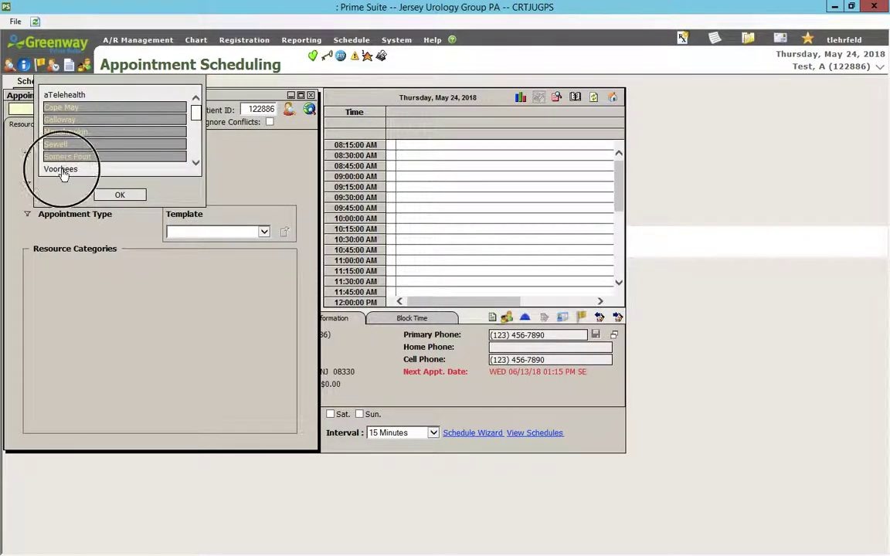
{"action": "left_click", "coordinate": [196, 164]}
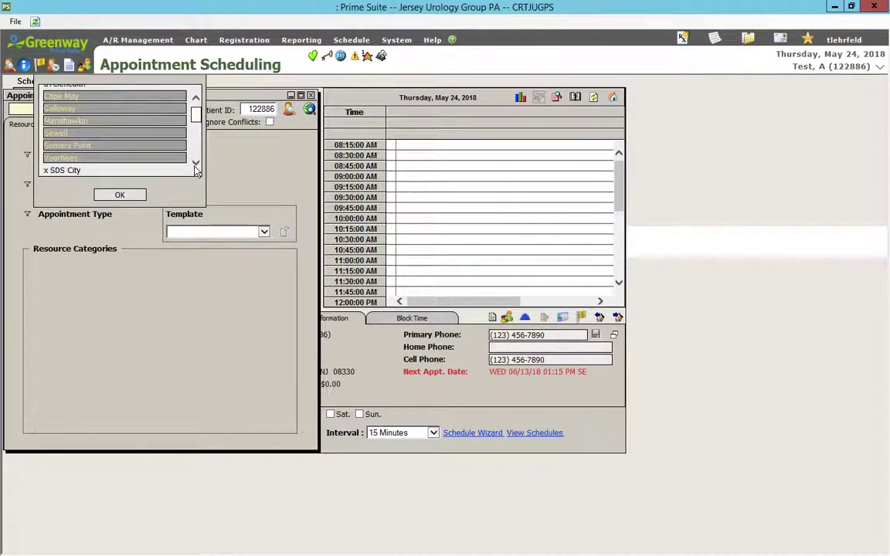
{"action": "left_click", "coordinate": [120, 197]}
Set the appointment category to Procedures and the appointment type to Awake Cystoscopy
{"action": "left_click", "coordinate": [78, 184]}
{"action": "left_click", "coordinate": [116, 138]}
{"action": "left_click", "coordinate": [163, 224]}
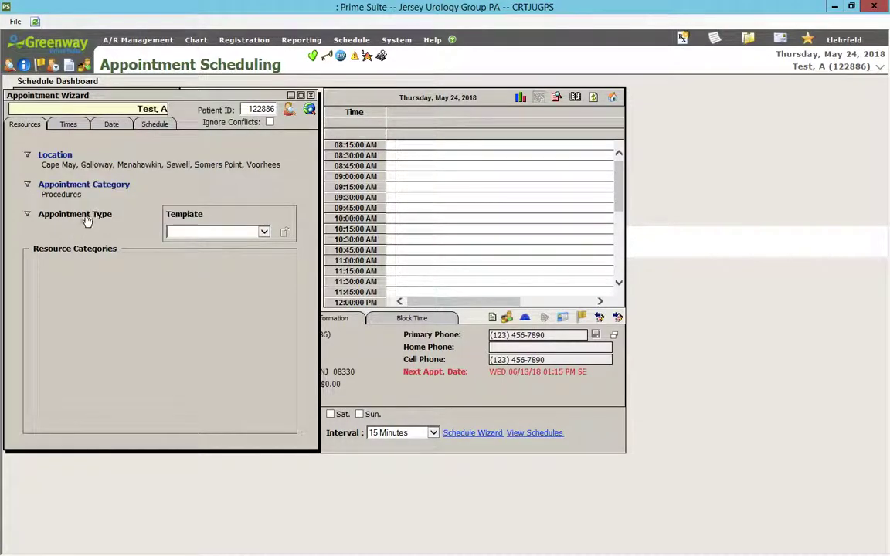
{"action": "left_click", "coordinate": [84, 221]}
{"action": "left_click", "coordinate": [115, 156]}
{"action": "left_click", "coordinate": [143, 256]}
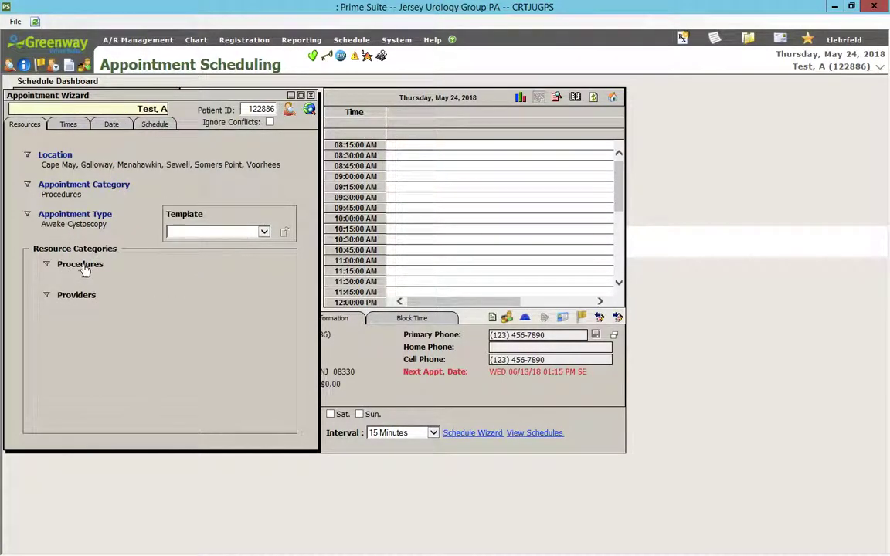
Leave the Procedures resource unselected and set Providers to any of seven selected doctors
{"action": "left_click", "coordinate": [85, 270]}
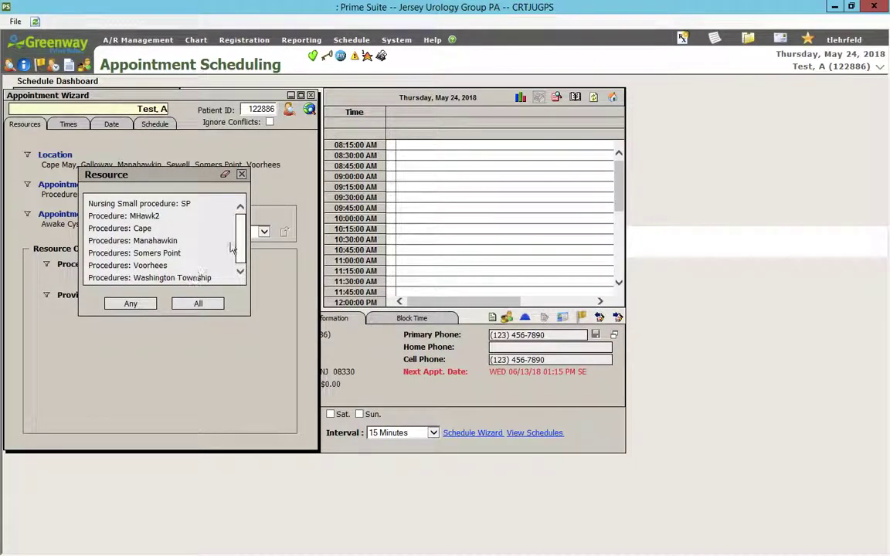
{"action": "left_click", "coordinate": [241, 174]}
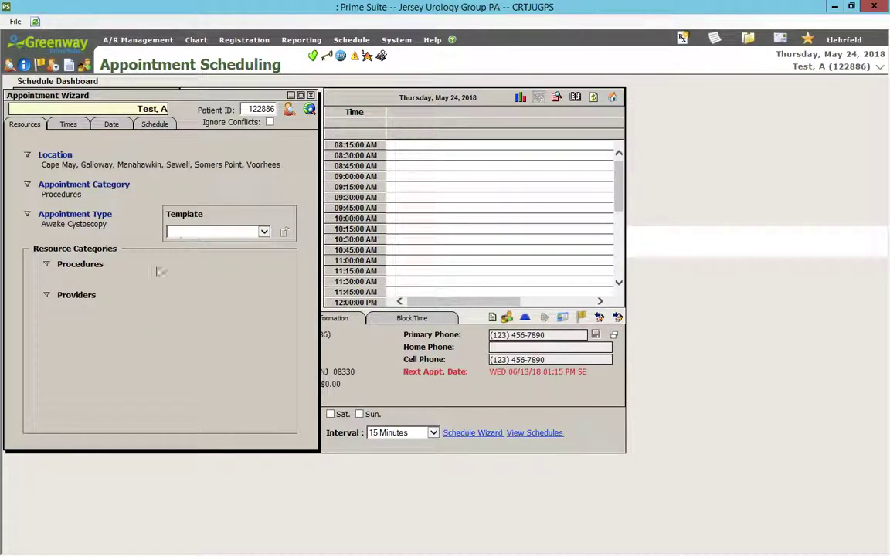
{"action": "left_click", "coordinate": [68, 301]}
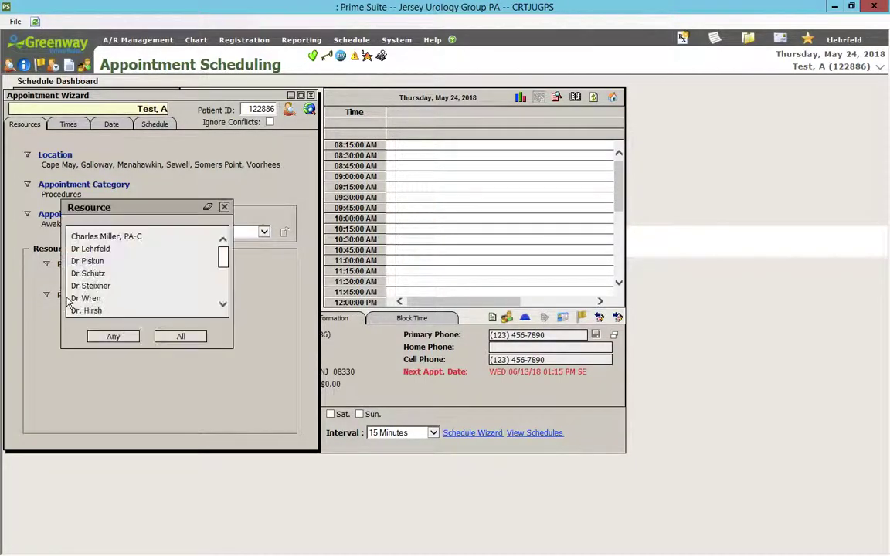
{"action": "left_click", "coordinate": [92, 249]}
{"action": "left_click", "coordinate": [91, 261]}
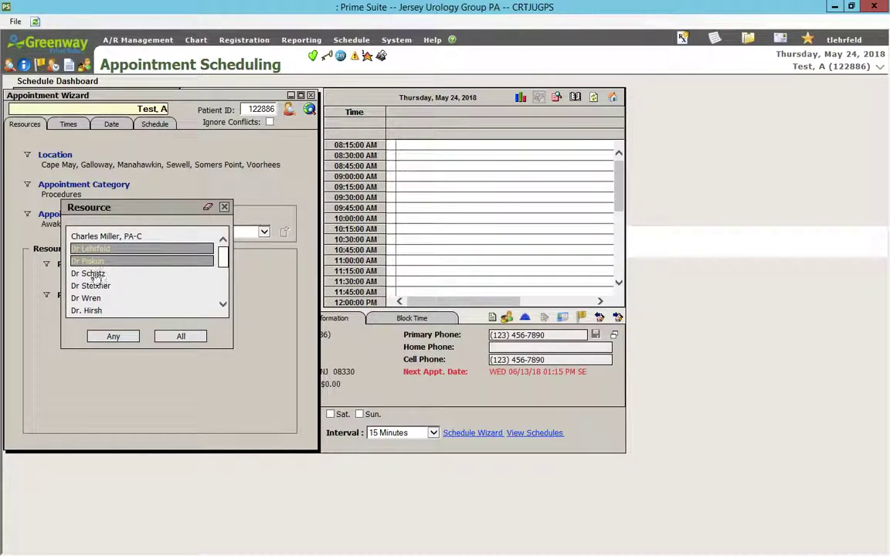
{"action": "left_click", "coordinate": [91, 273]}
{"action": "left_click", "coordinate": [92, 286]}
{"action": "left_click", "coordinate": [90, 298]}
{"action": "left_click", "coordinate": [89, 311]}
{"action": "scroll", "coordinate": [219, 278], "scroll_direction": "down", "scroll_amount": 2}
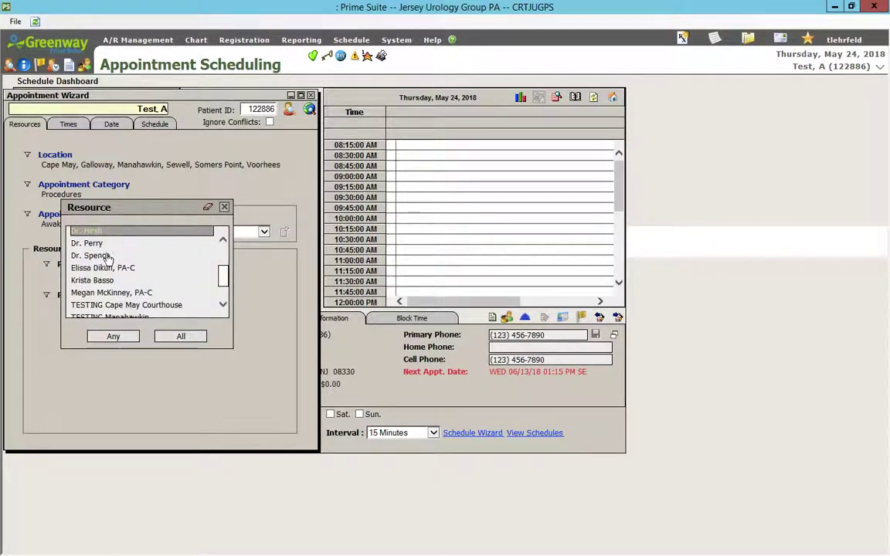
{"action": "left_click", "coordinate": [84, 256]}
{"action": "left_click", "coordinate": [114, 336]}
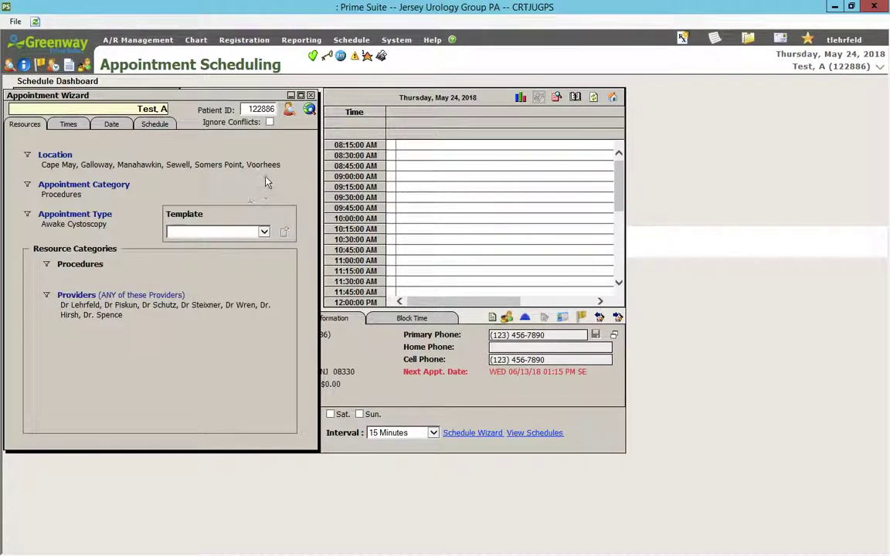
Search for available Awake Cystoscopy openings across the chosen locations, page through the results and close the wizard
{"action": "left_click", "coordinate": [309, 110]}
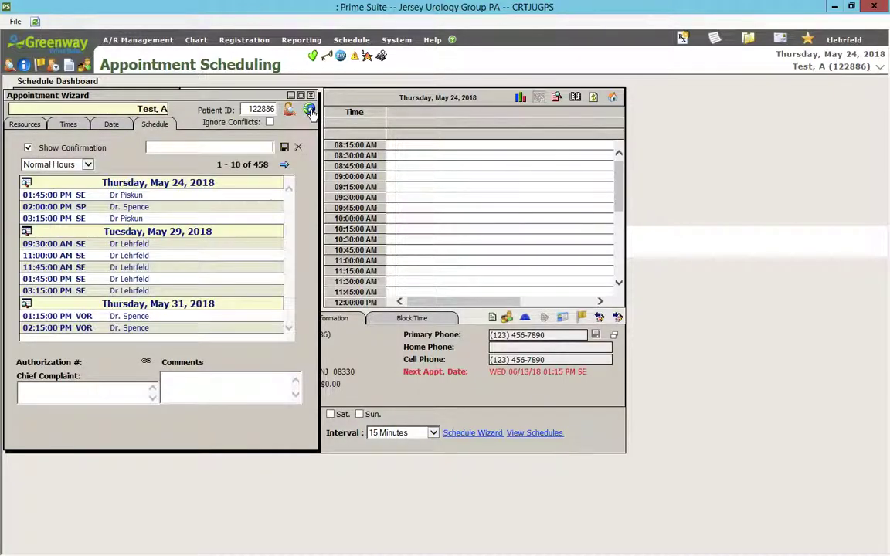
{"action": "left_click", "coordinate": [285, 166]}
{"action": "left_click", "coordinate": [284, 165]}
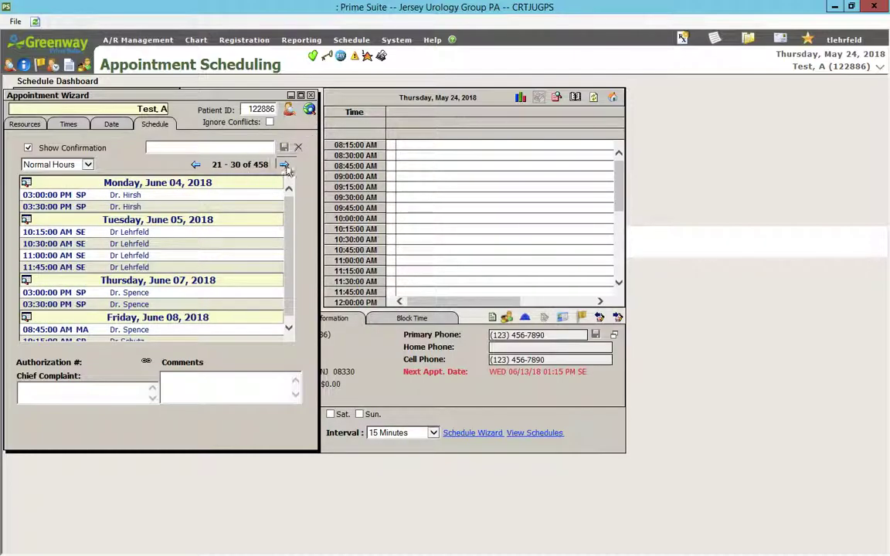
{"action": "left_click", "coordinate": [284, 165]}
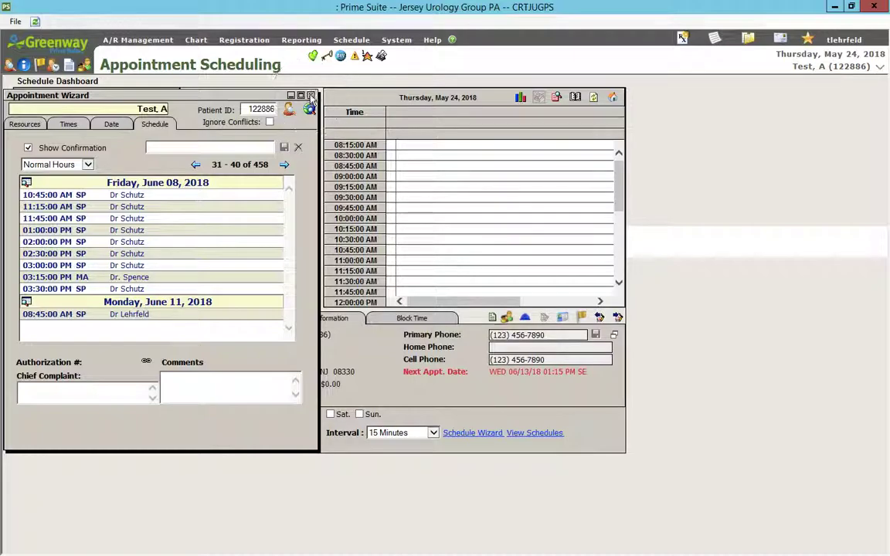
{"action": "left_click", "coordinate": [311, 96]}
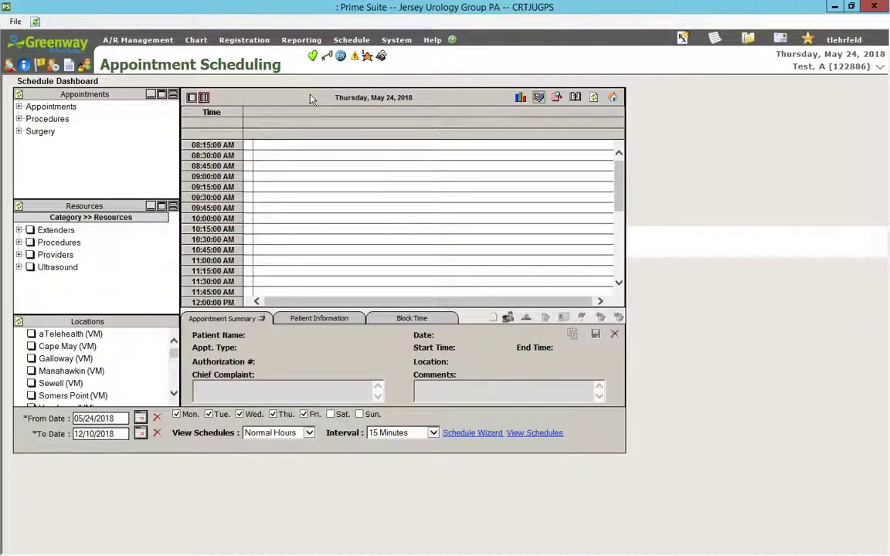
Restart the Schedule Wizard and load the "* Awake Cystoscopy Manahawkin" template
{"action": "left_click", "coordinate": [472, 434]}
{"action": "left_click", "coordinate": [218, 231]}
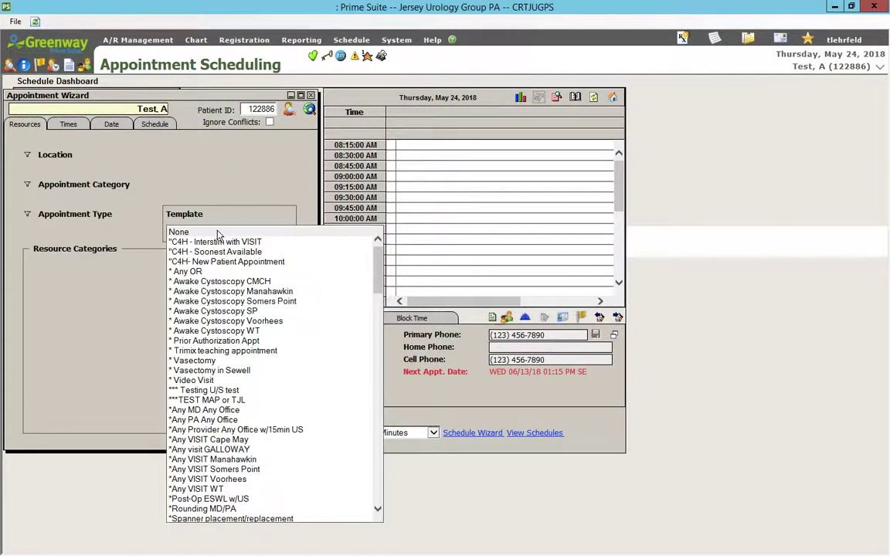
{"action": "left_click", "coordinate": [232, 291]}
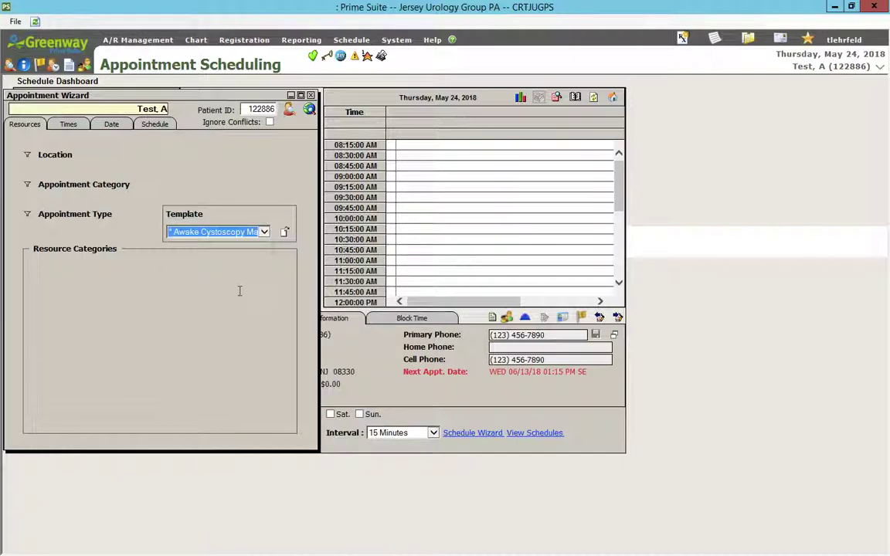
{"action": "left_click", "coordinate": [286, 232]}
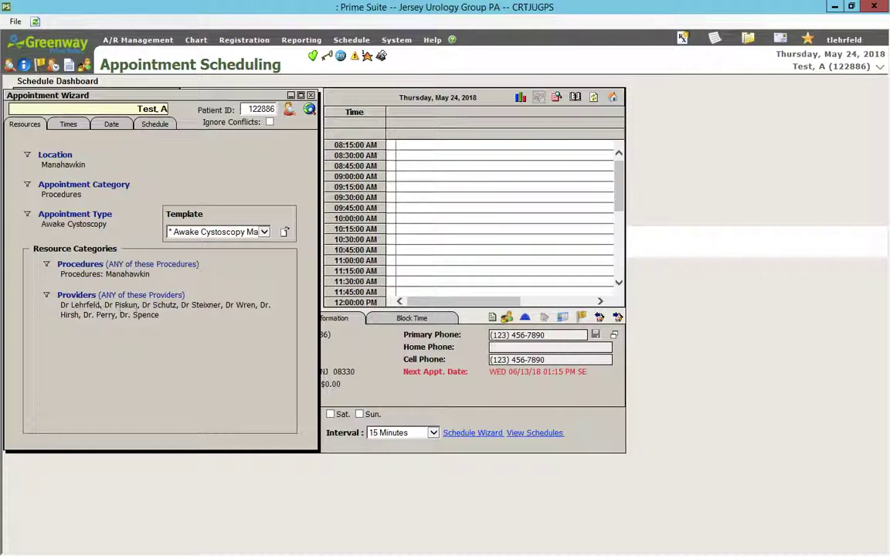
Compare the offsets and durations of several providers with the Manahawkin procedure resource in the template's time settings
{"action": "left_click", "coordinate": [69, 125]}
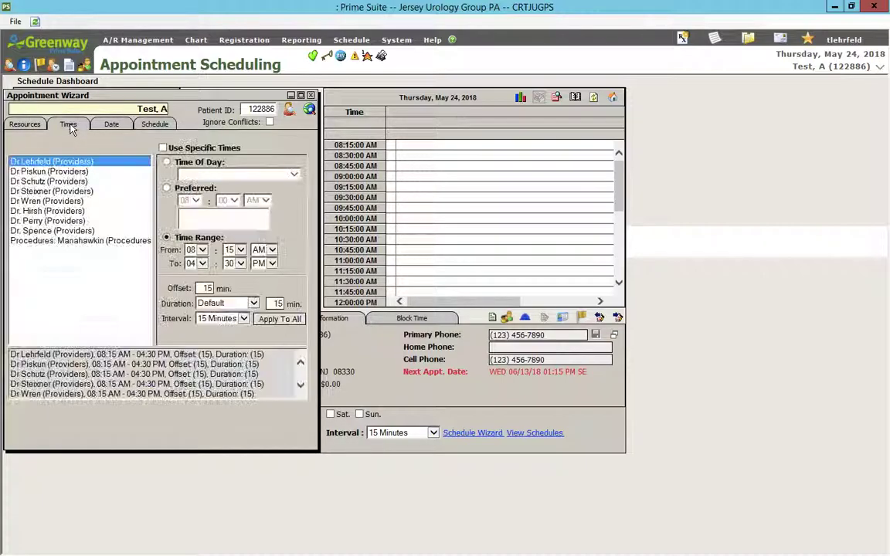
{"action": "left_click", "coordinate": [51, 181]}
{"action": "left_click", "coordinate": [54, 191]}
{"action": "left_click", "coordinate": [59, 201]}
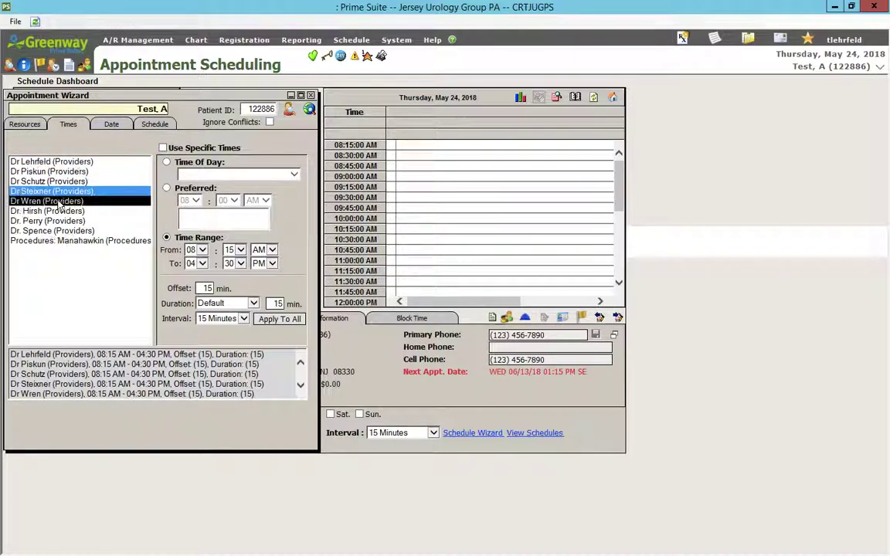
{"action": "left_click", "coordinate": [47, 211]}
{"action": "left_click", "coordinate": [41, 241]}
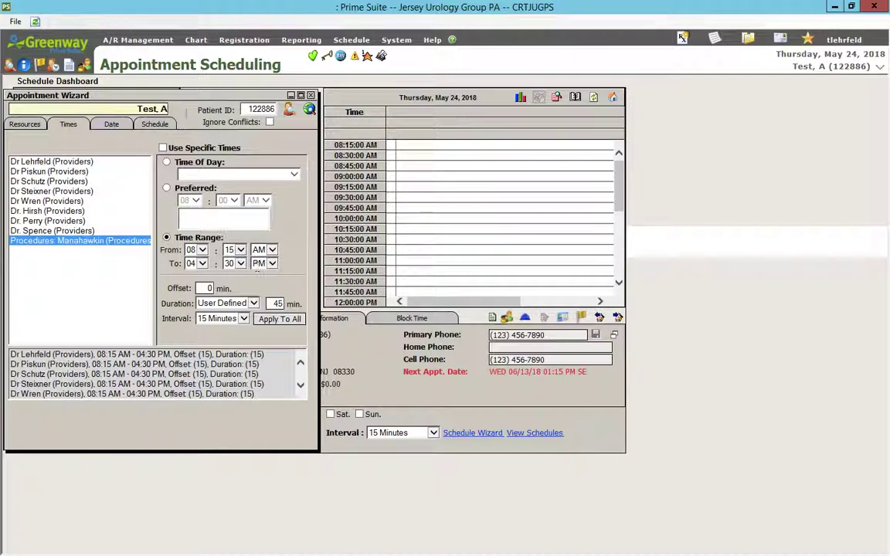
Return to the resource settings and replace the Manahawkin template with "* Awake Cystoscopy SP"
{"action": "left_click", "coordinate": [25, 124]}
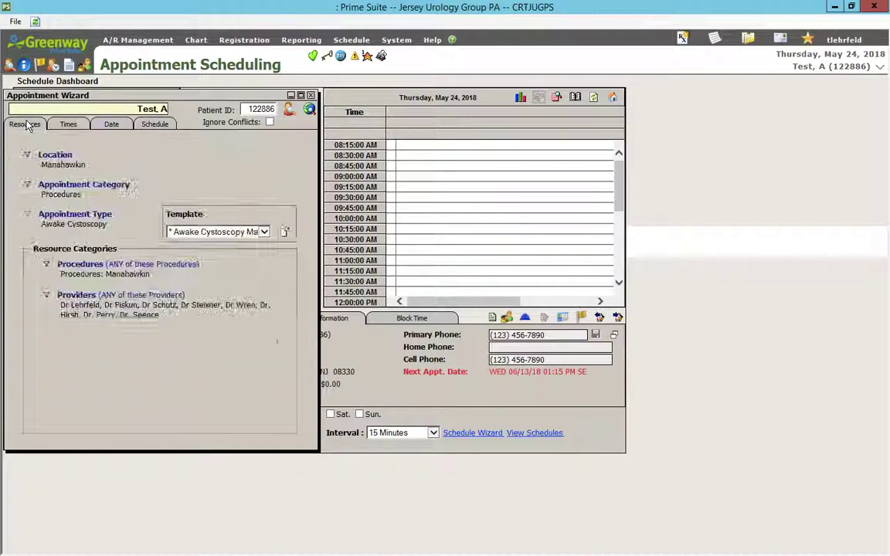
{"action": "left_click", "coordinate": [249, 232]}
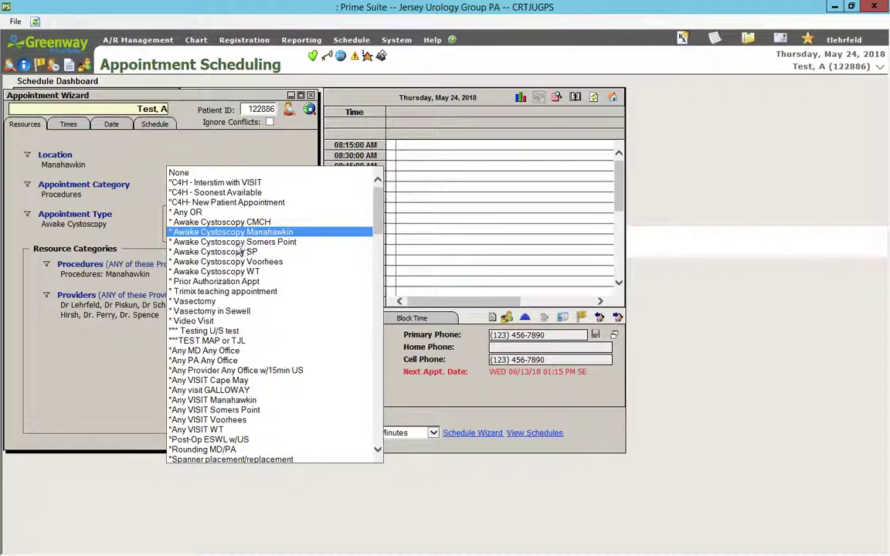
{"action": "left_click", "coordinate": [206, 232]}
{"action": "left_click", "coordinate": [285, 232]}
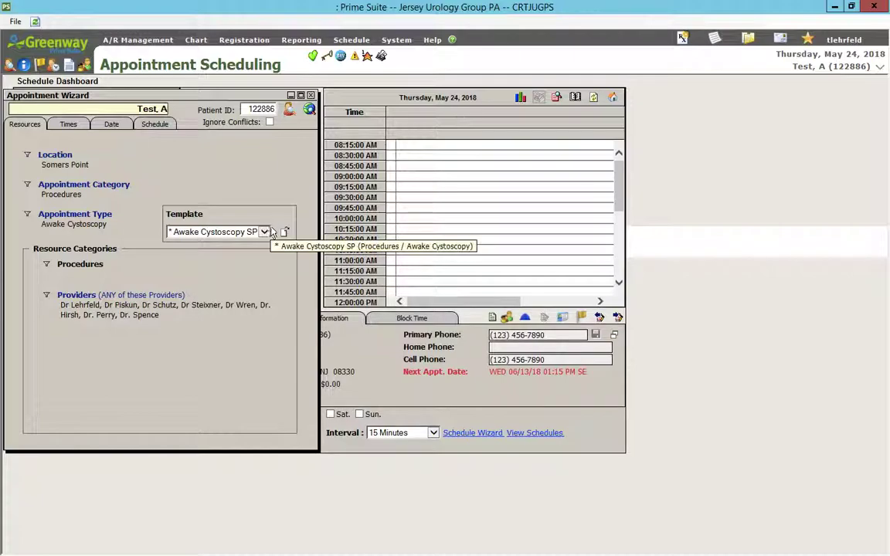
{"action": "left_click", "coordinate": [264, 231]}
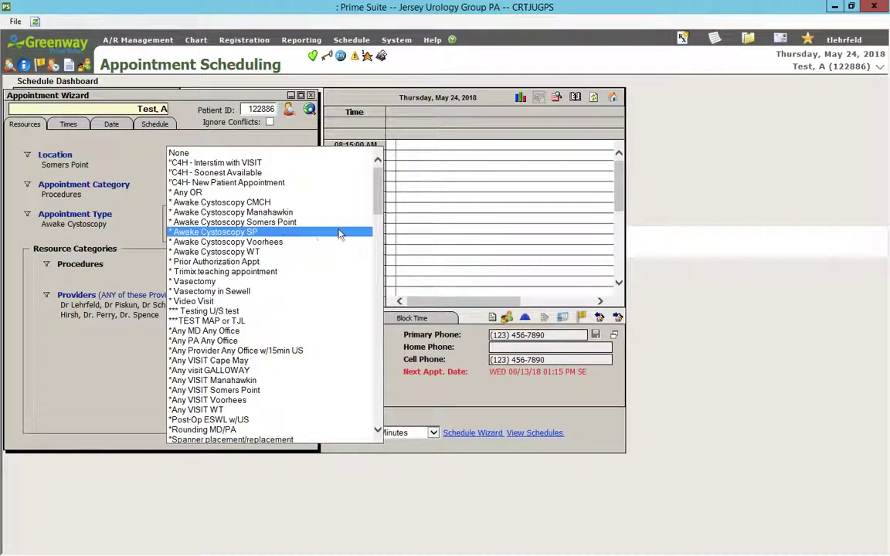
{"action": "left_click_drag", "start_coordinate": [378, 193], "coordinate": [375, 161]}
{"action": "left_click", "coordinate": [97, 145]}
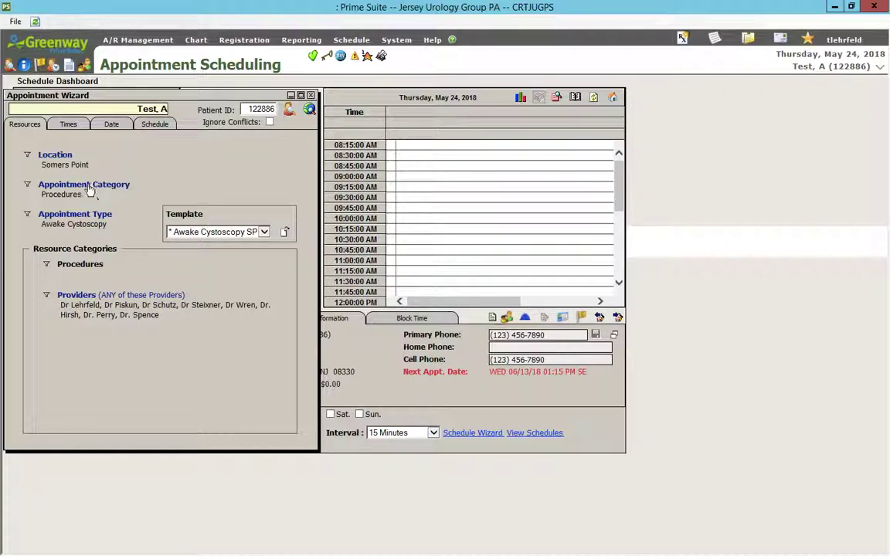